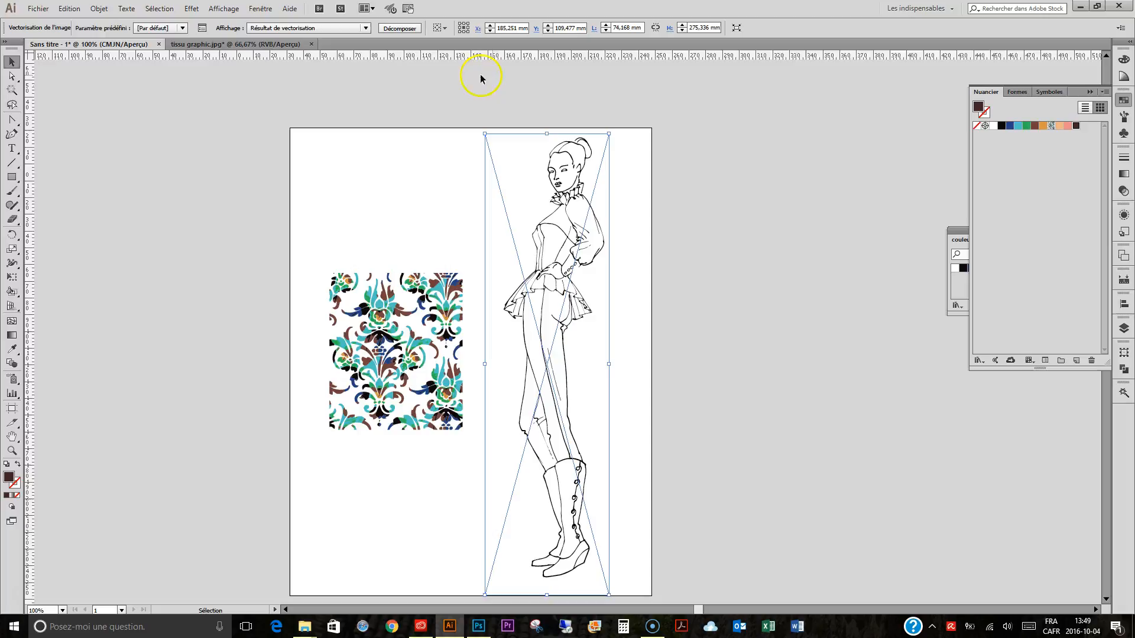
Expand the traced fashion figure into paths and convert it into a Live Paint group.
click(400, 28)
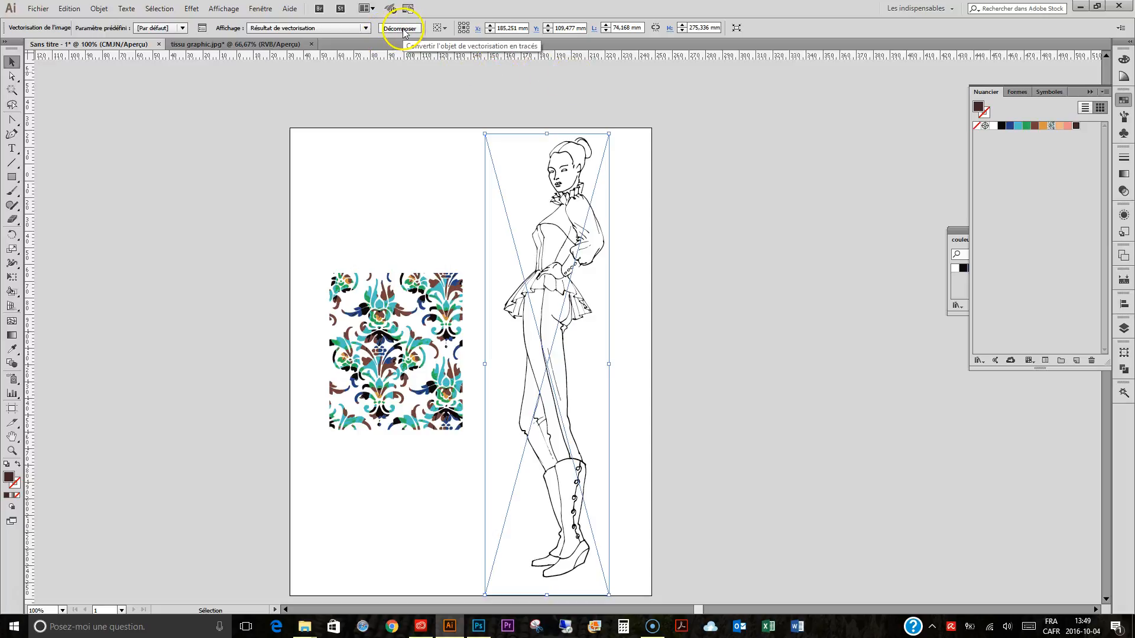
click(12, 292)
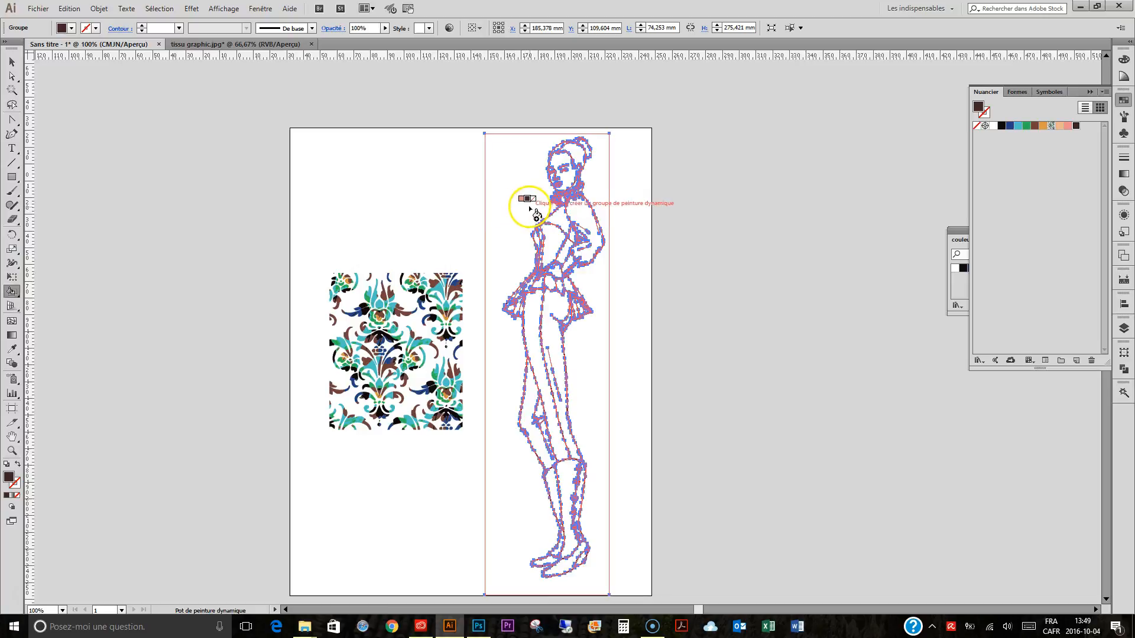
key(Right)
click(520, 185)
click(523, 174)
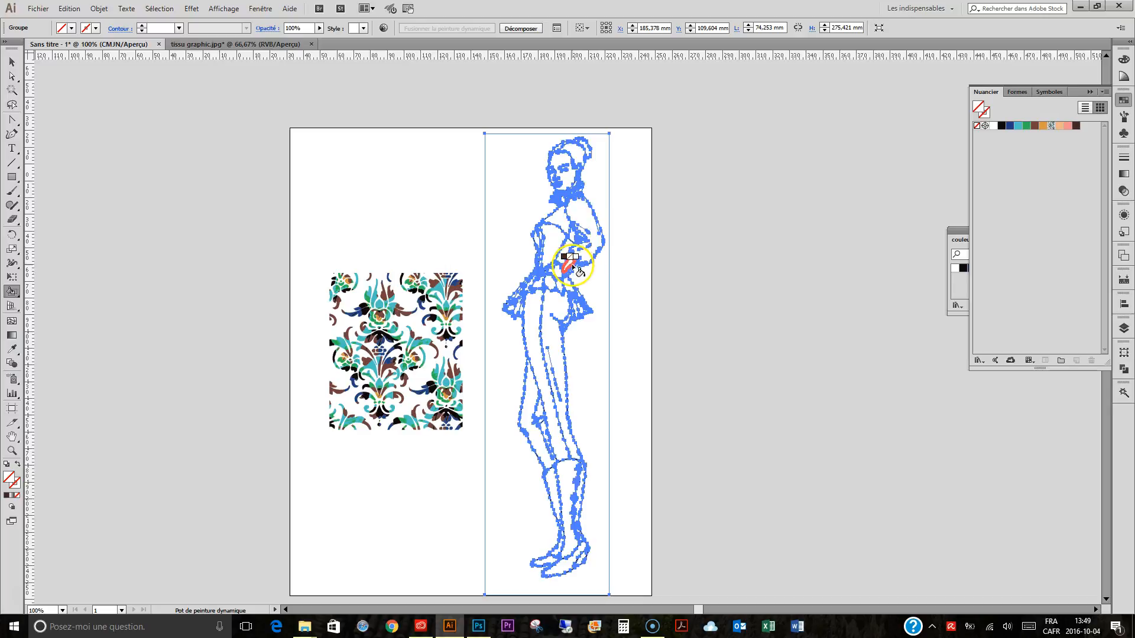
click(503, 239)
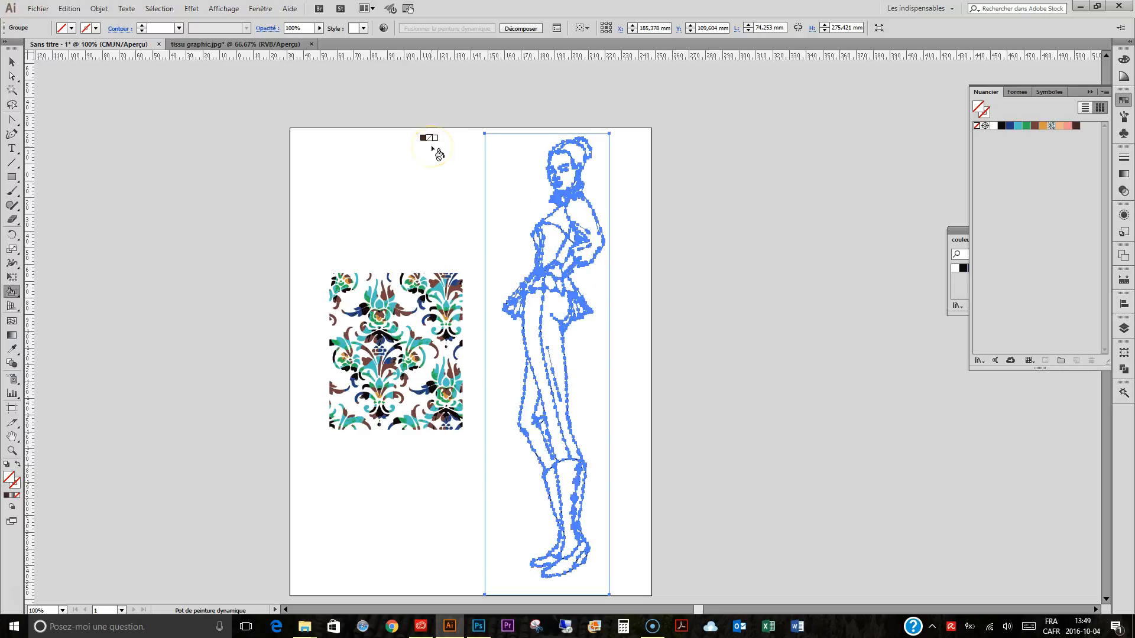
Preview the Live Paint gap detection on the figure with small gaps (Petits espaces) and with medium gaps (Espaces moyens).
click(98, 9)
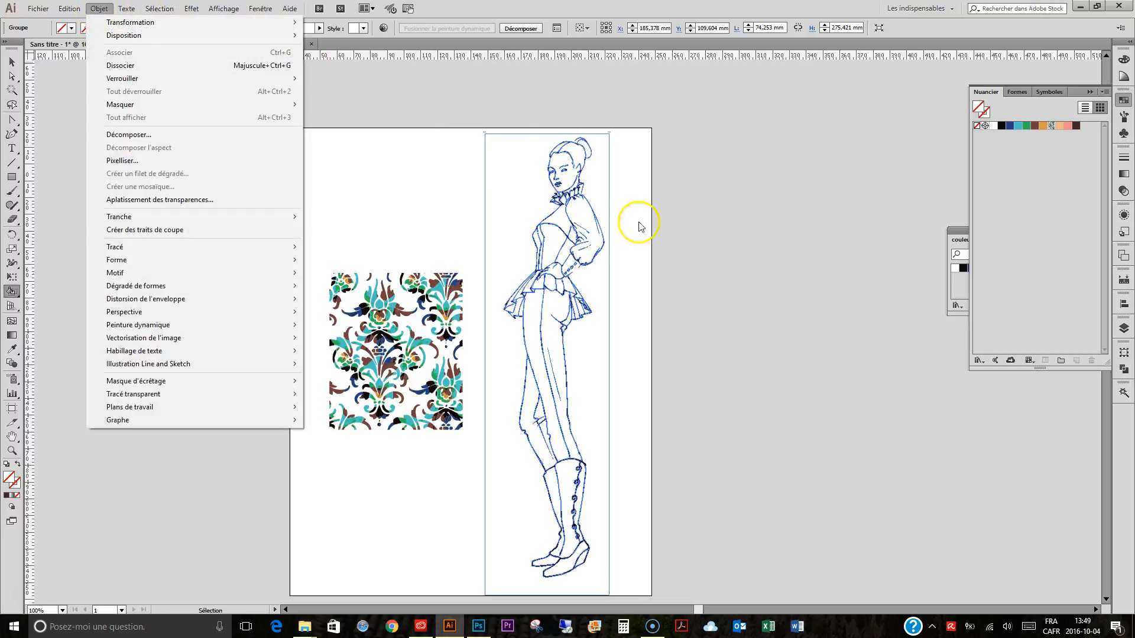
click(118, 12)
mouse_move(99, 12)
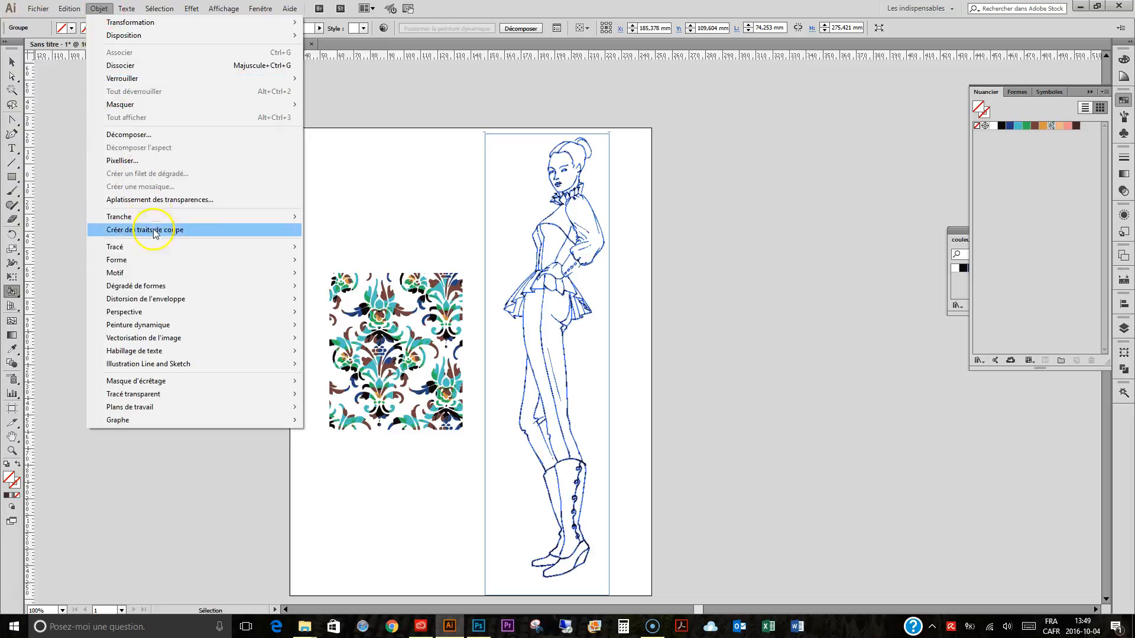
mouse_move(154, 331)
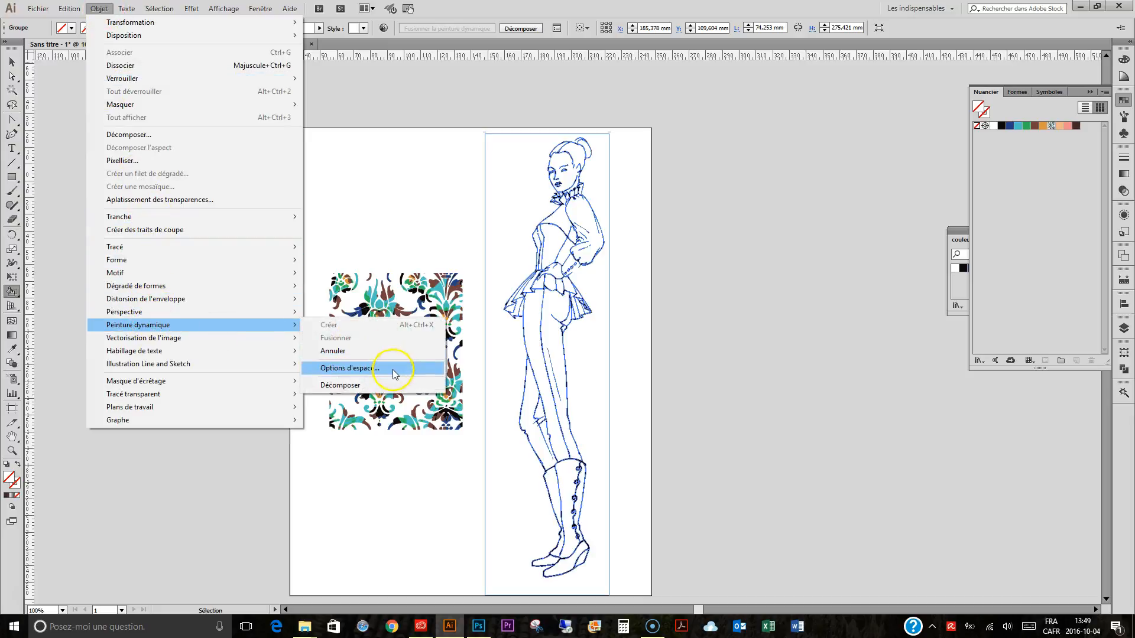
click(394, 374)
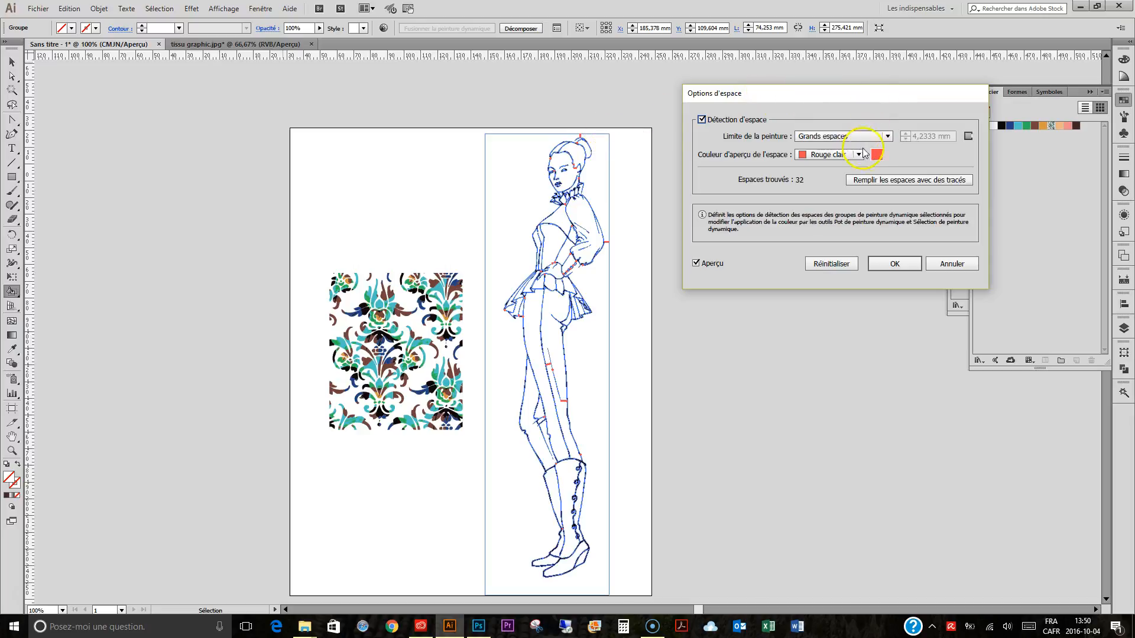
click(889, 138)
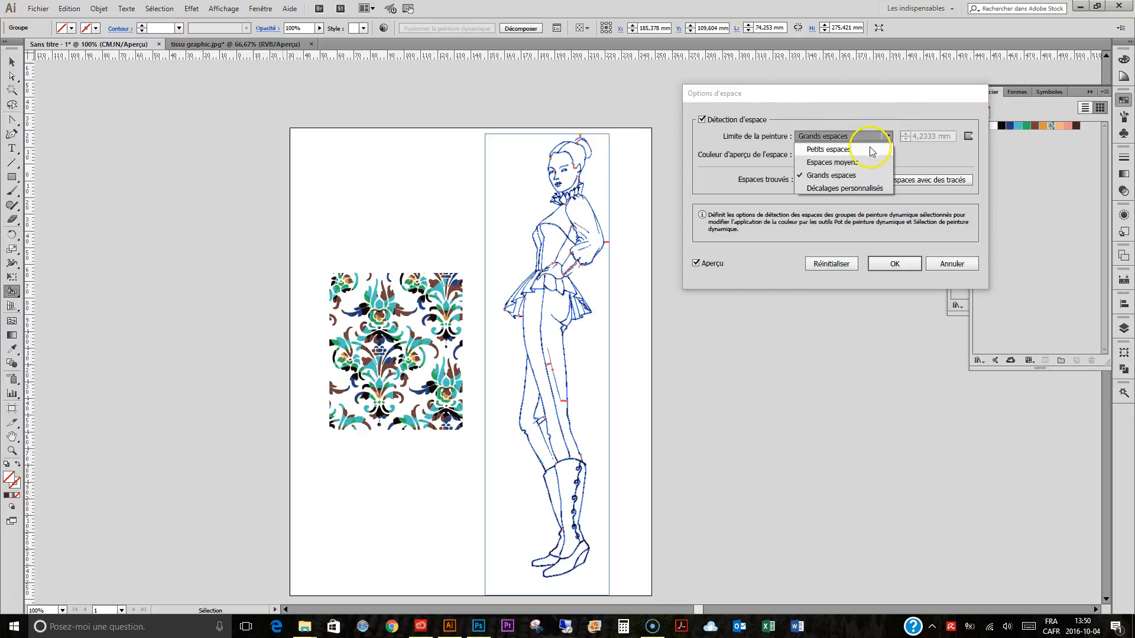
click(863, 150)
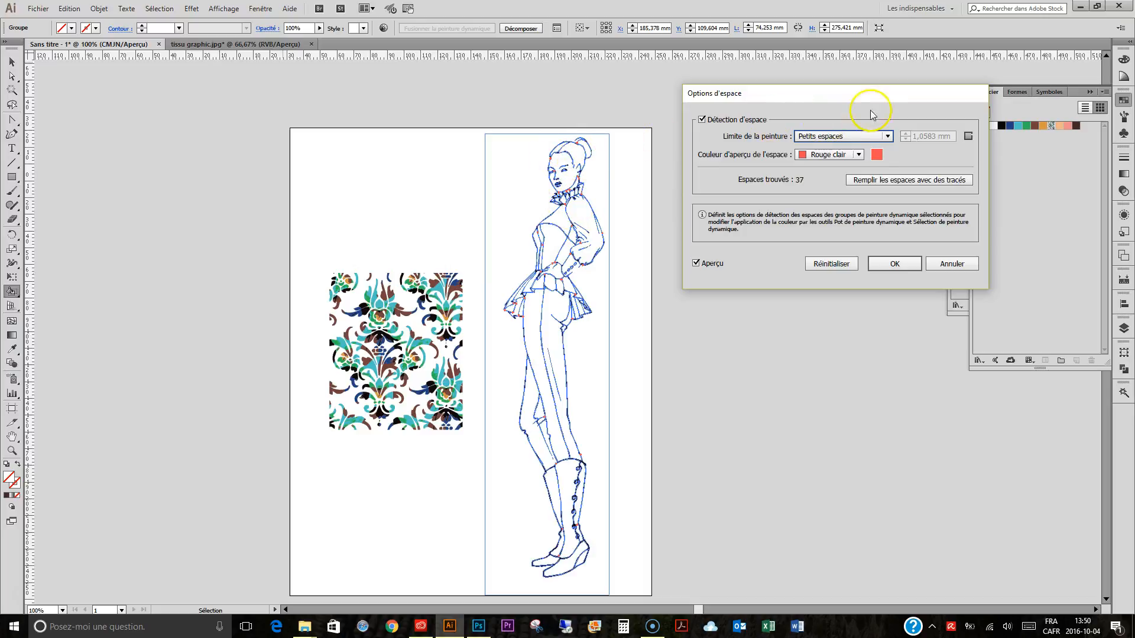
click(887, 138)
click(868, 166)
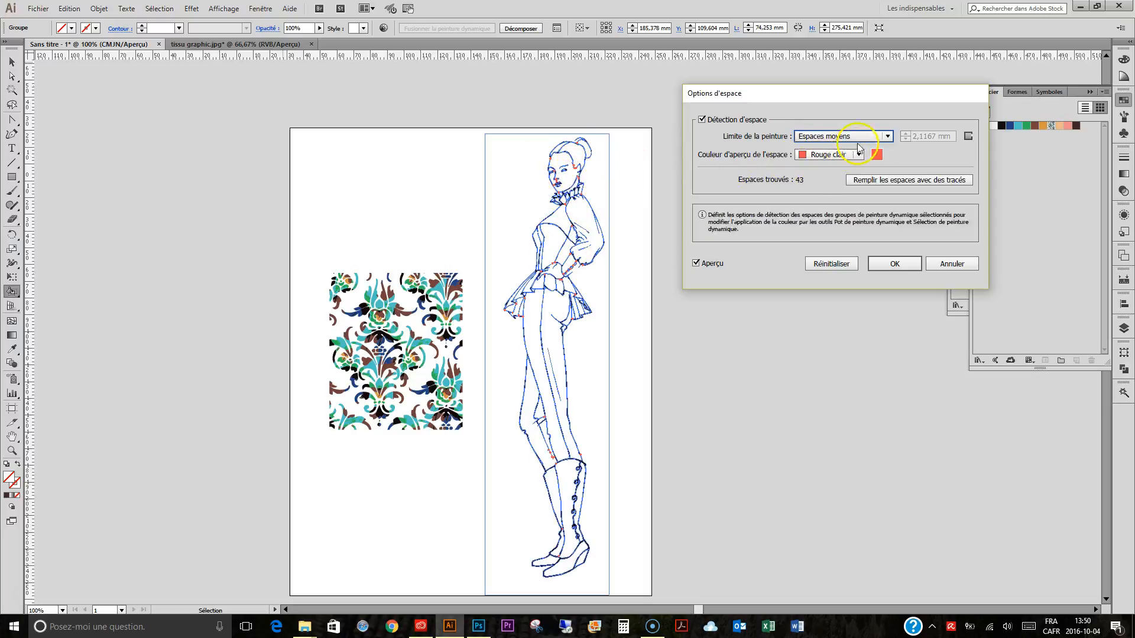
Set the paint limit to large gaps (Grands espaces) and fill the detected gaps with paths.
click(887, 137)
click(862, 177)
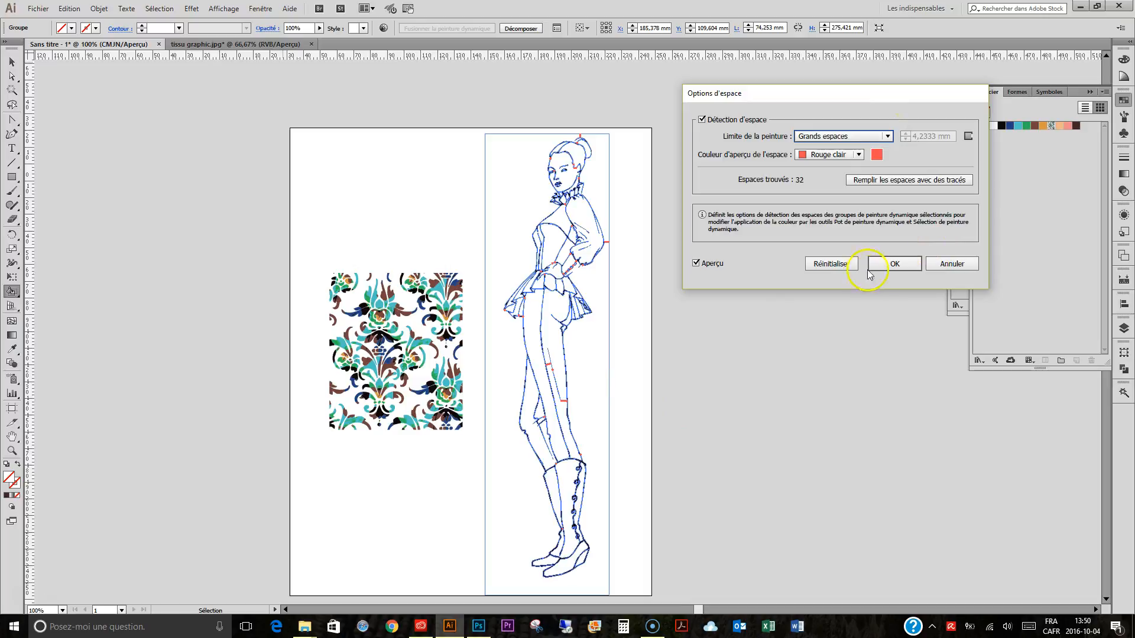
click(867, 182)
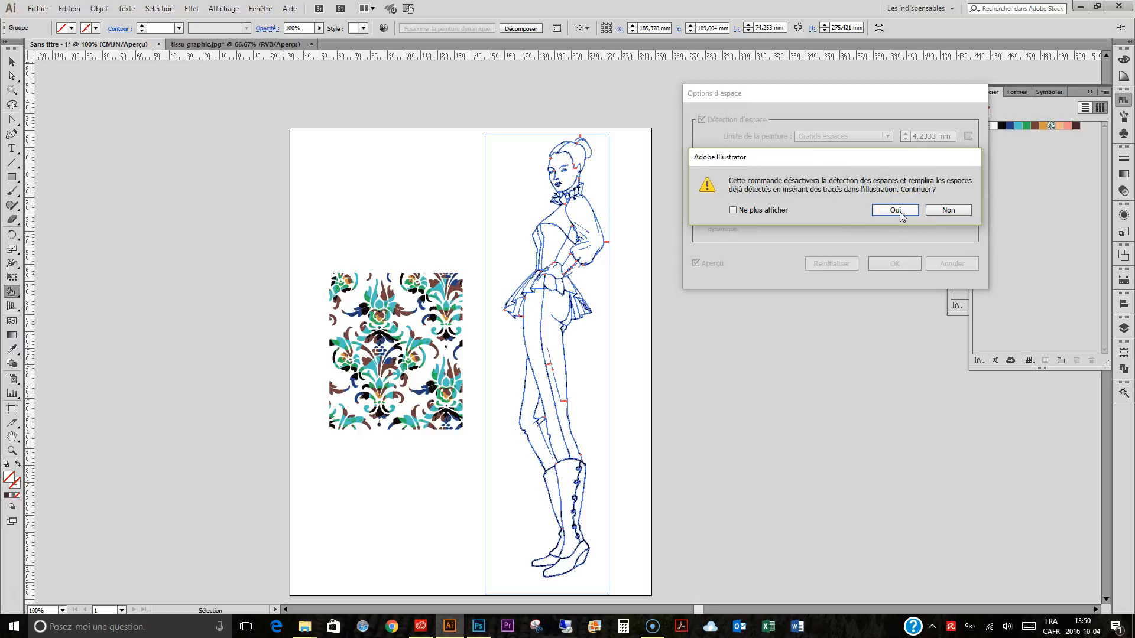
click(895, 210)
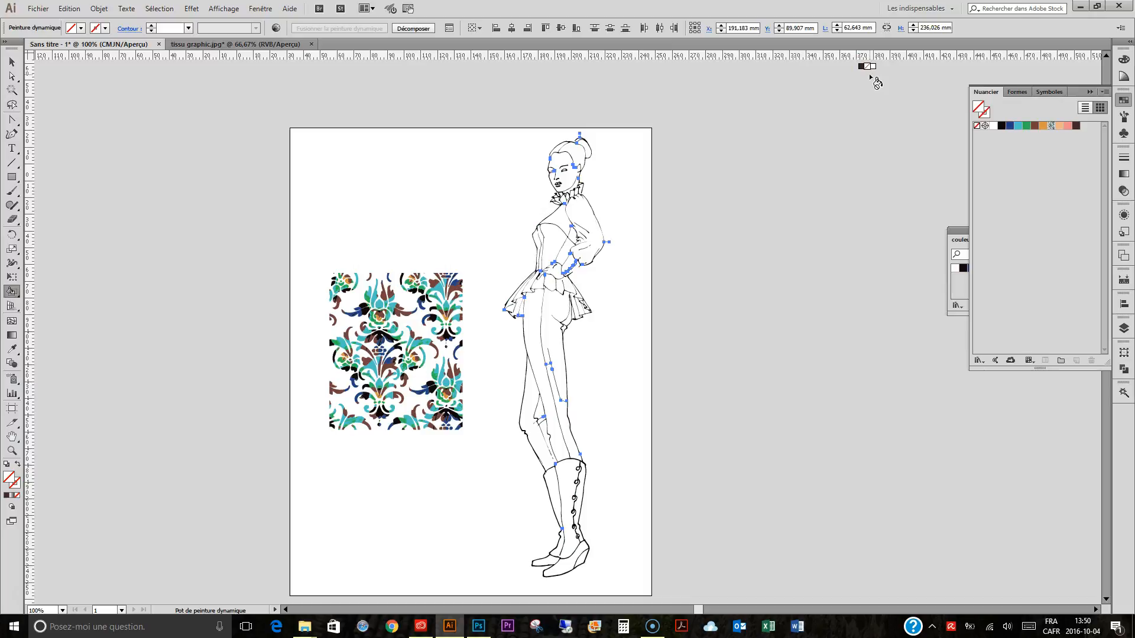
Move the short gap-closing path between the sideburn and the ear about 0.9 mm down.
click(11, 451)
drag(545, 134, 607, 194)
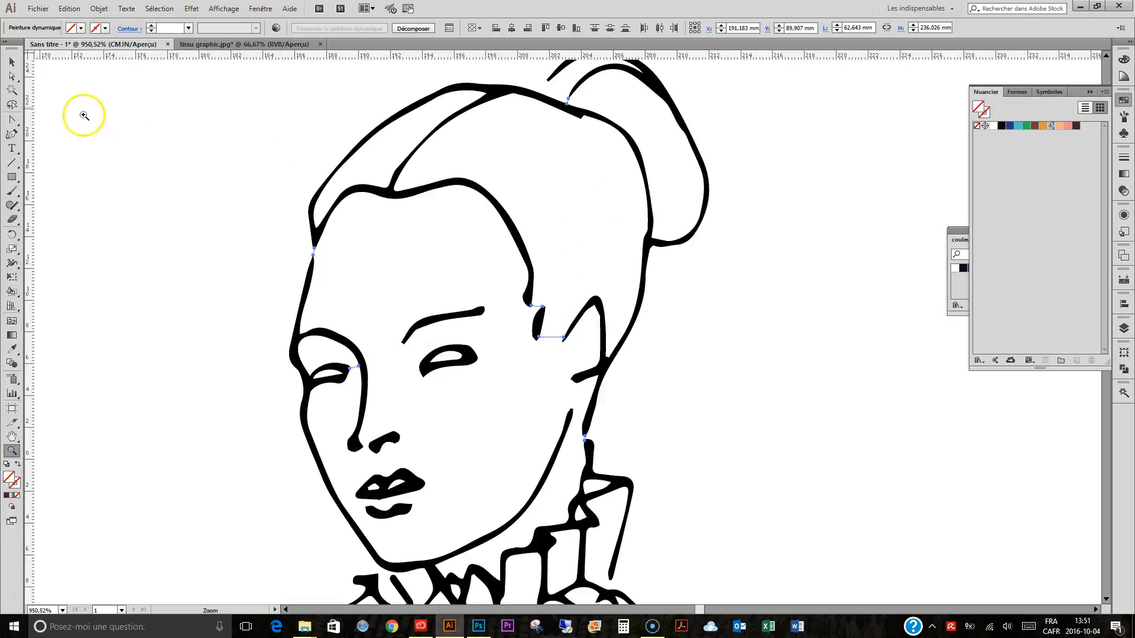
click(11, 76)
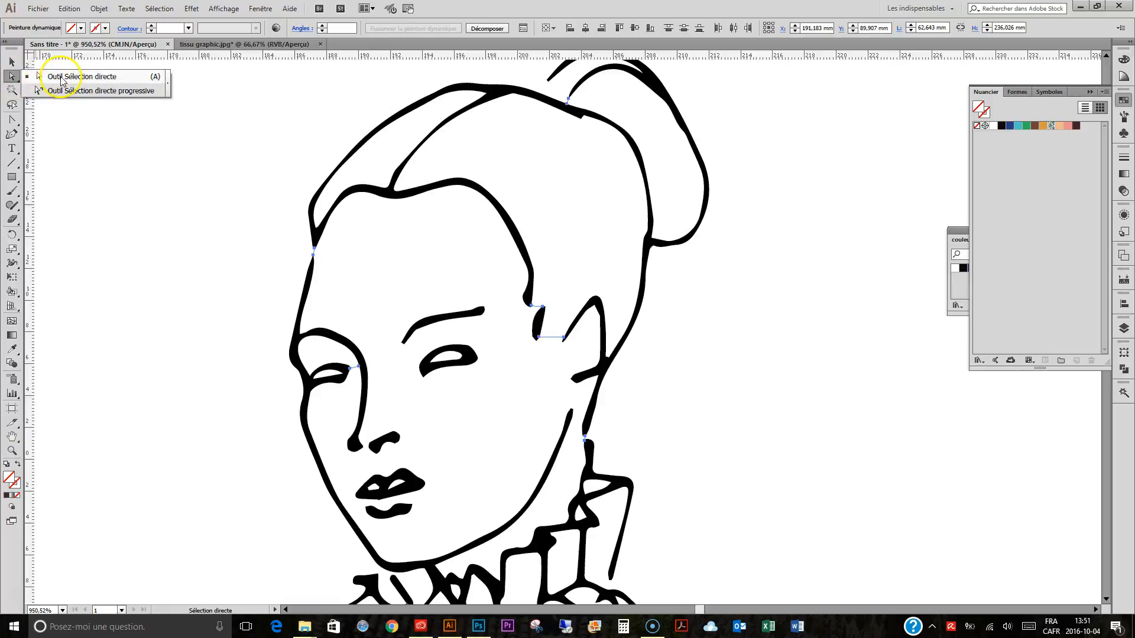
click(61, 79)
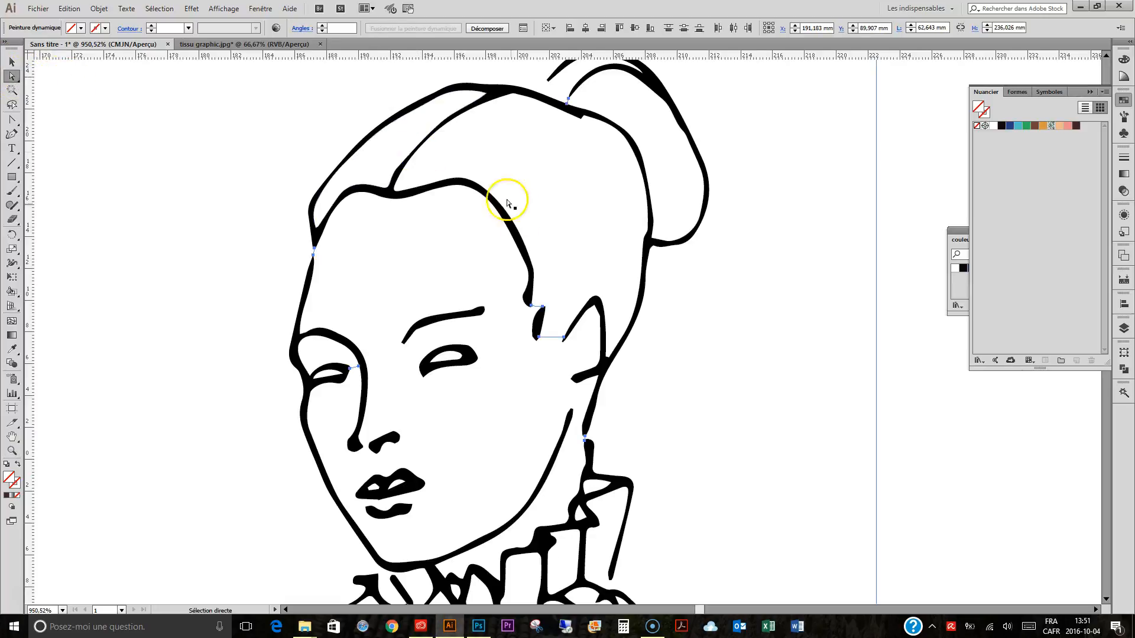
click(549, 342)
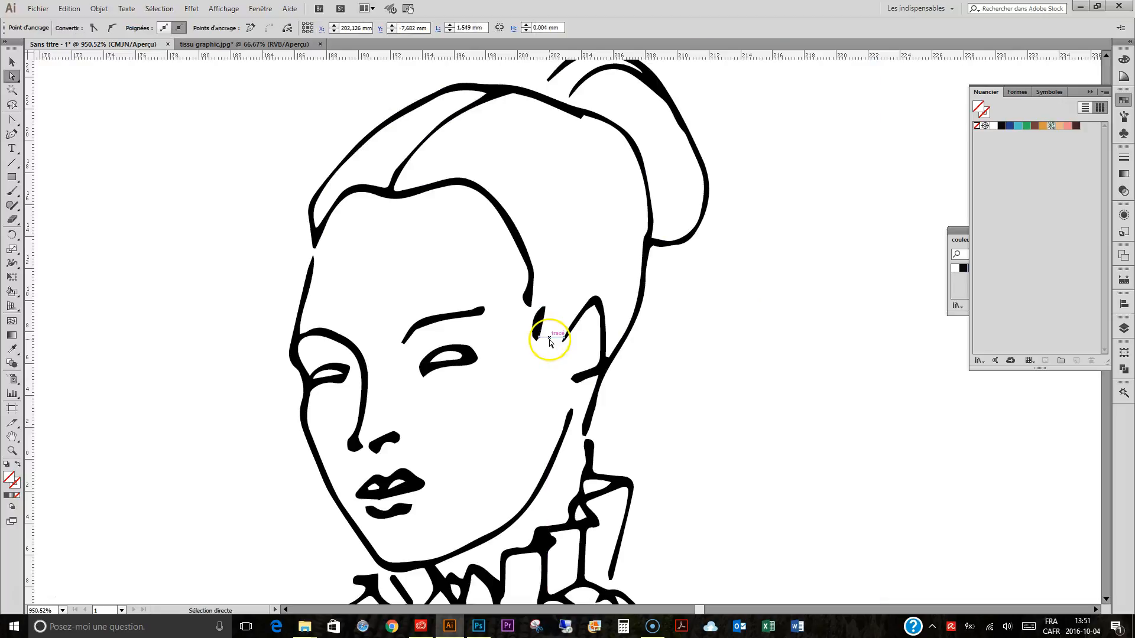
drag(549, 341, 545, 355)
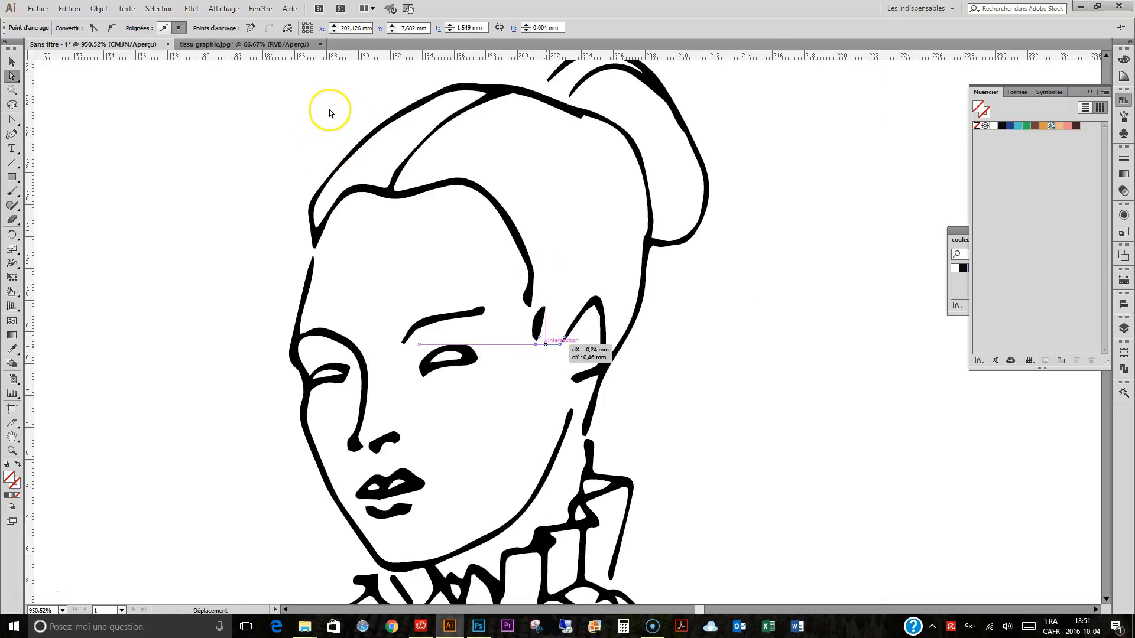
Reshape the gap-closing path beside the ear into a downward curve ending at the sideburn and the ear line.
click(12, 120)
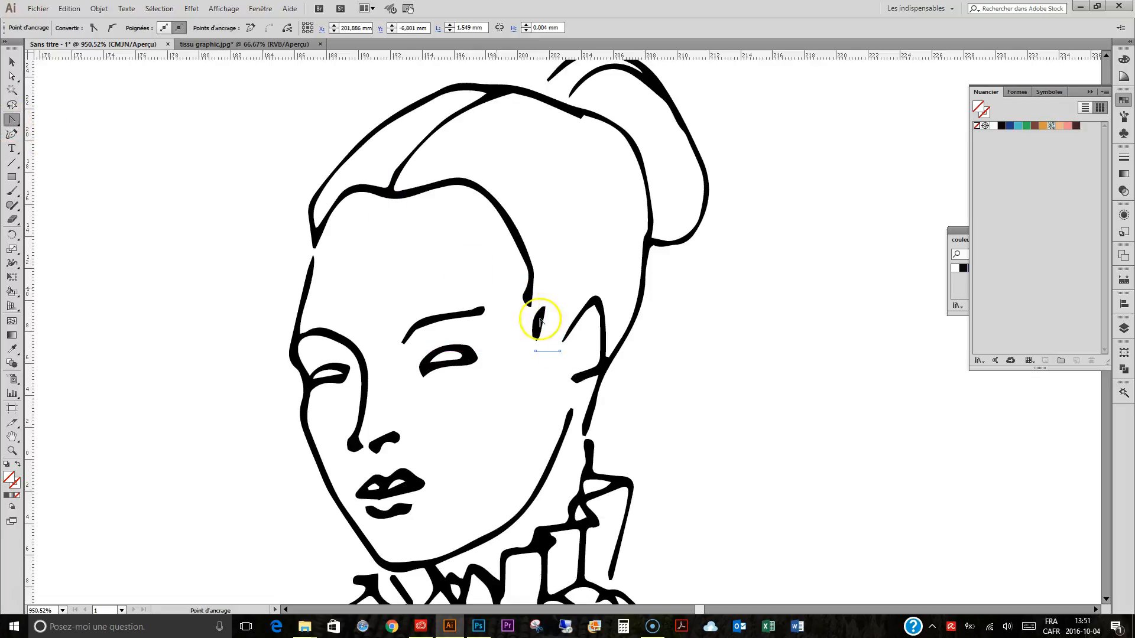
drag(536, 353, 566, 338)
click(17, 82)
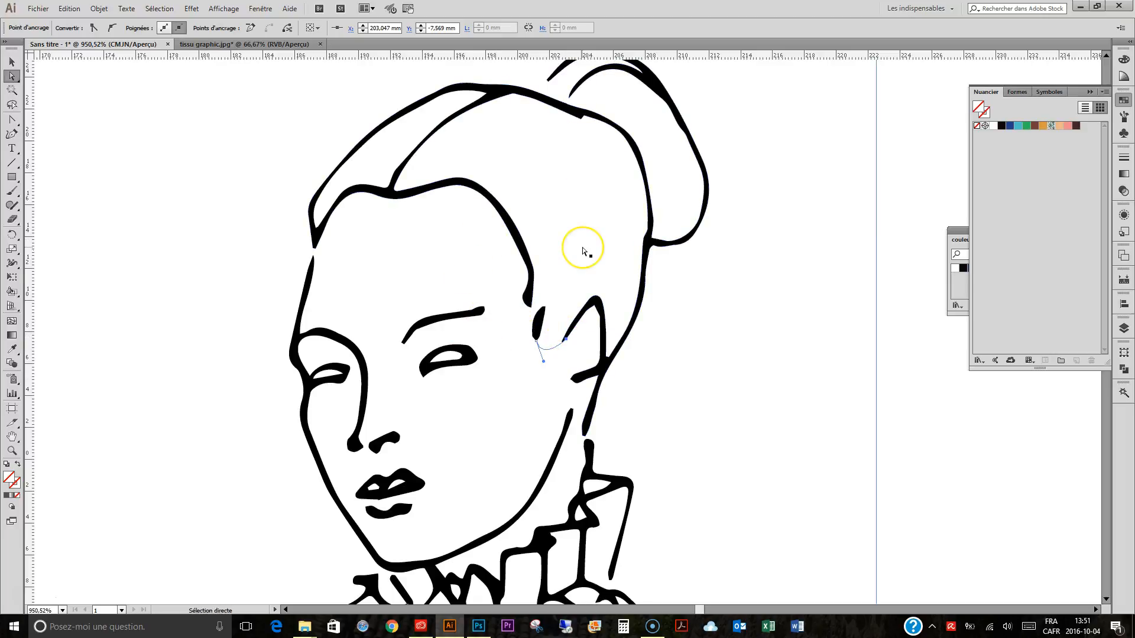
Display the artwork in outline mode and delete the stray vertical path above the hair bun.
click(610, 209)
key(ctrl+y)
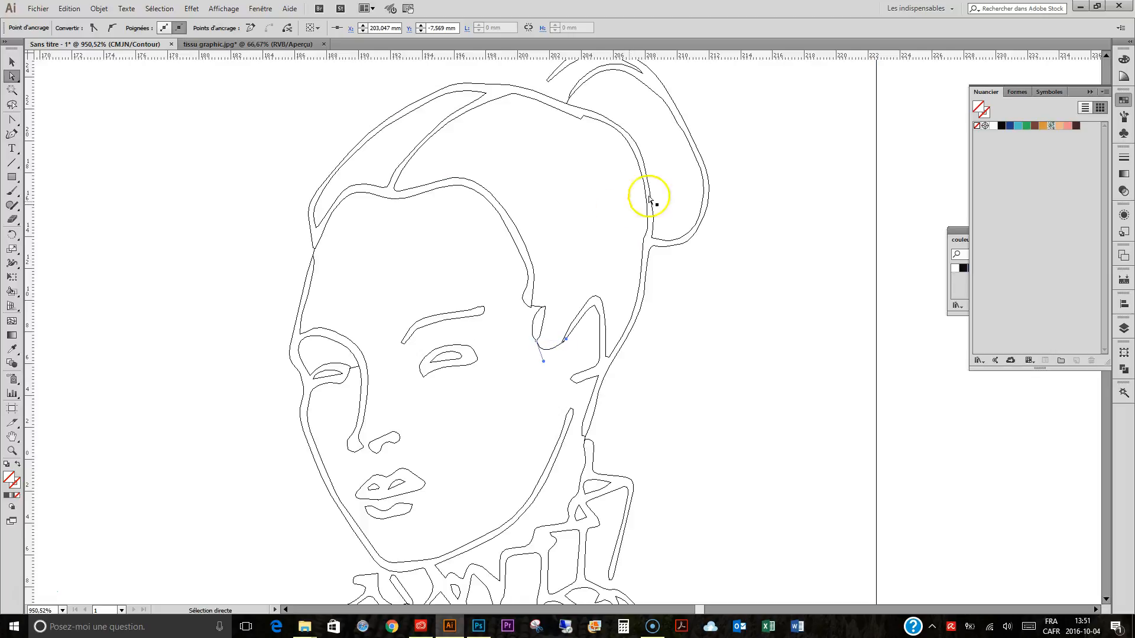
scroll(883, 307, up, 3)
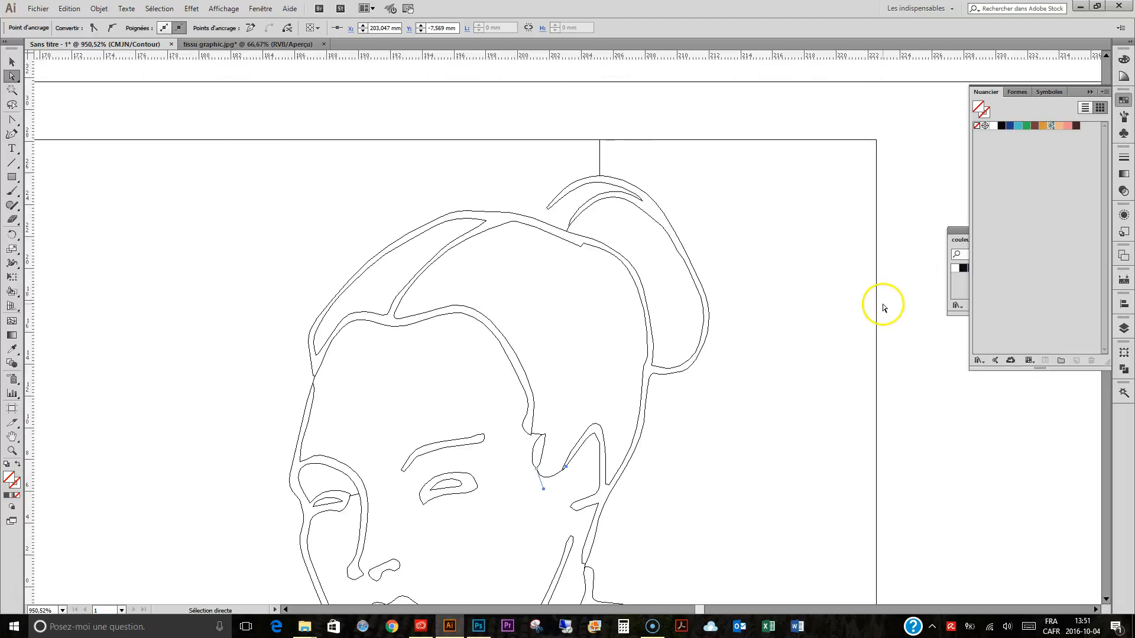
click(600, 155)
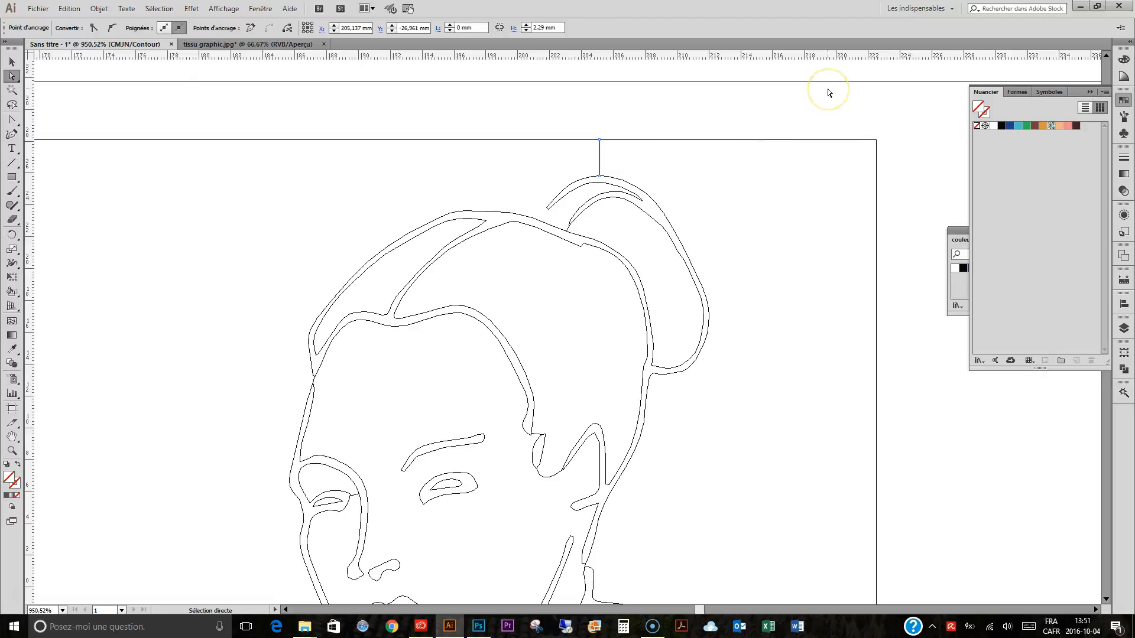
key(Delete)
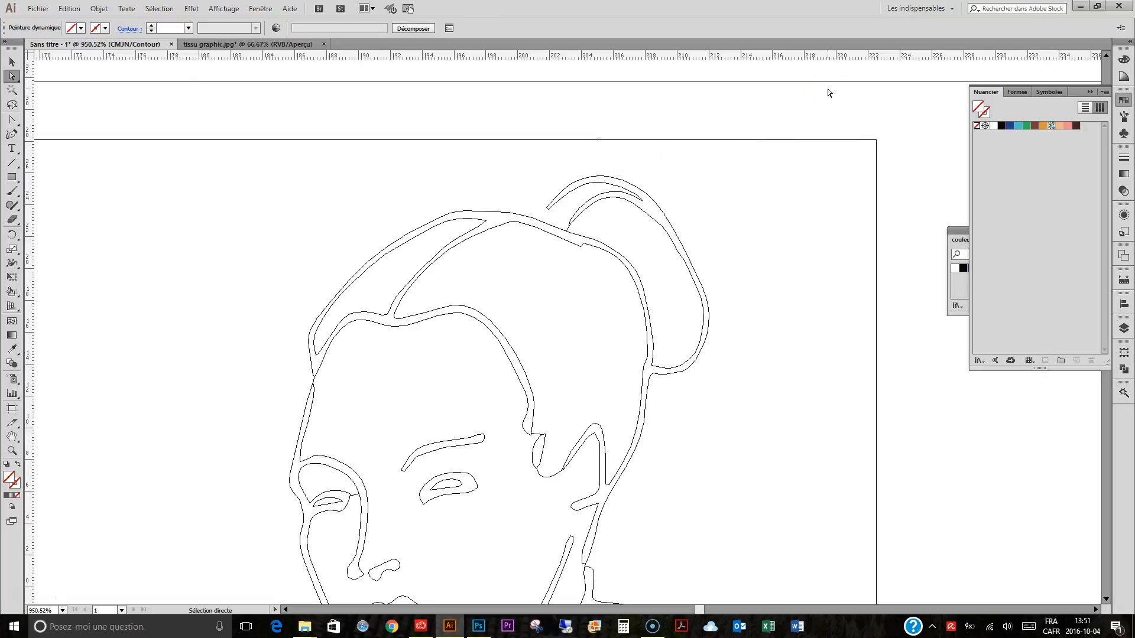
Draw a short straight Pen path closing the gap between the front tip of the bun and the head's hairline.
click(551, 204)
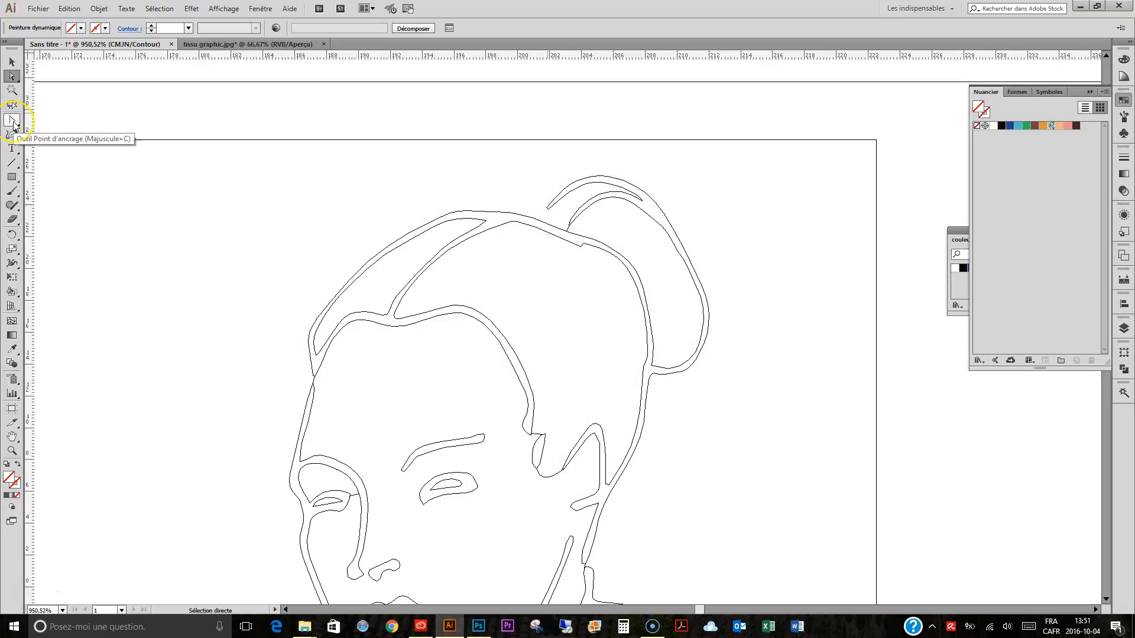
drag(13, 123, 51, 131)
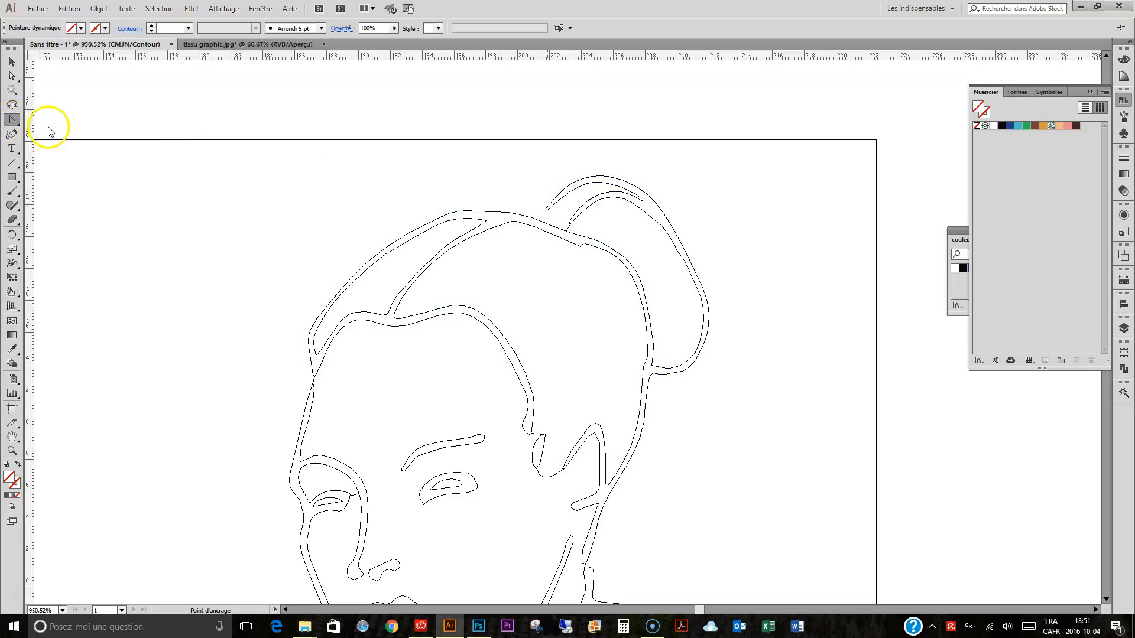
click(553, 205)
click(531, 226)
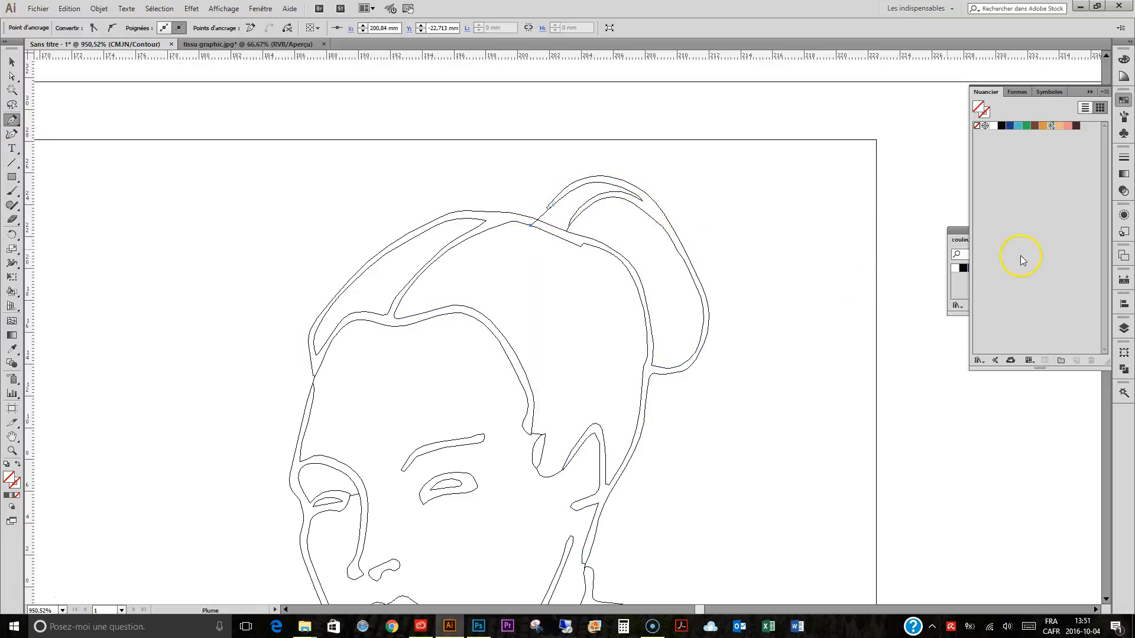
Move the new Pen path into the figure's Peinture dynamique group in the layer structure.
click(1123, 328)
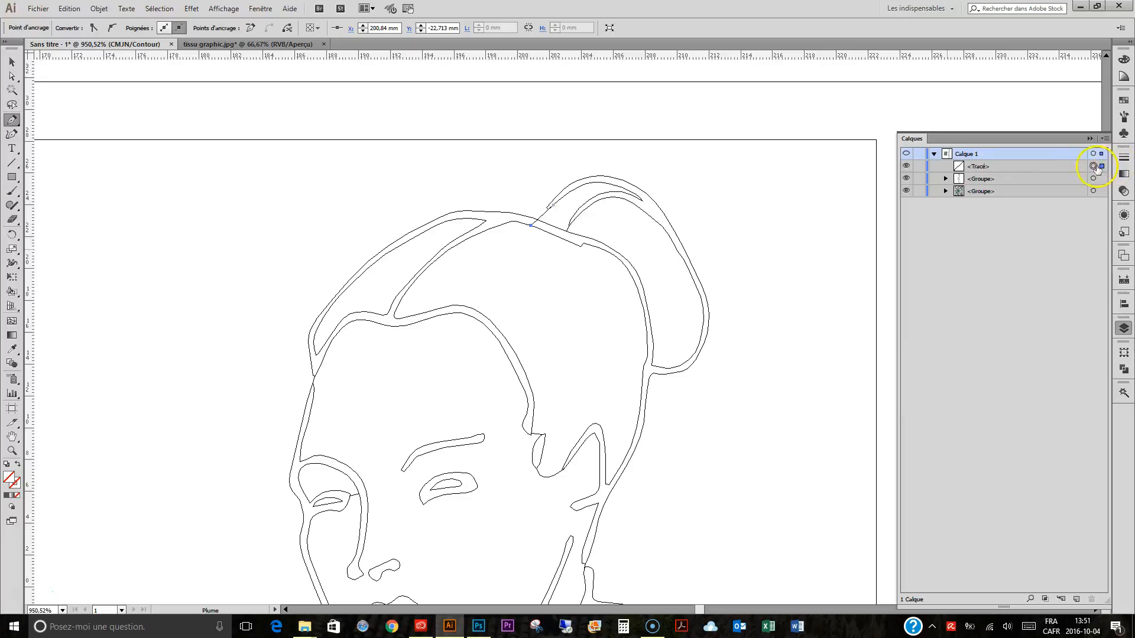
click(946, 178)
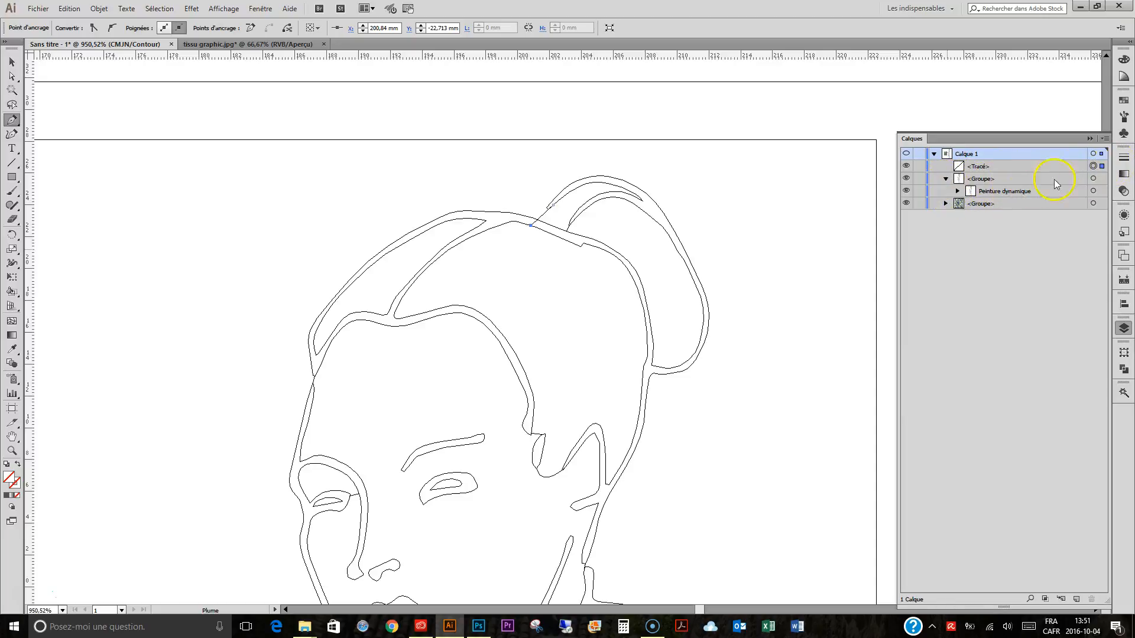
drag(1102, 192, 1102, 191)
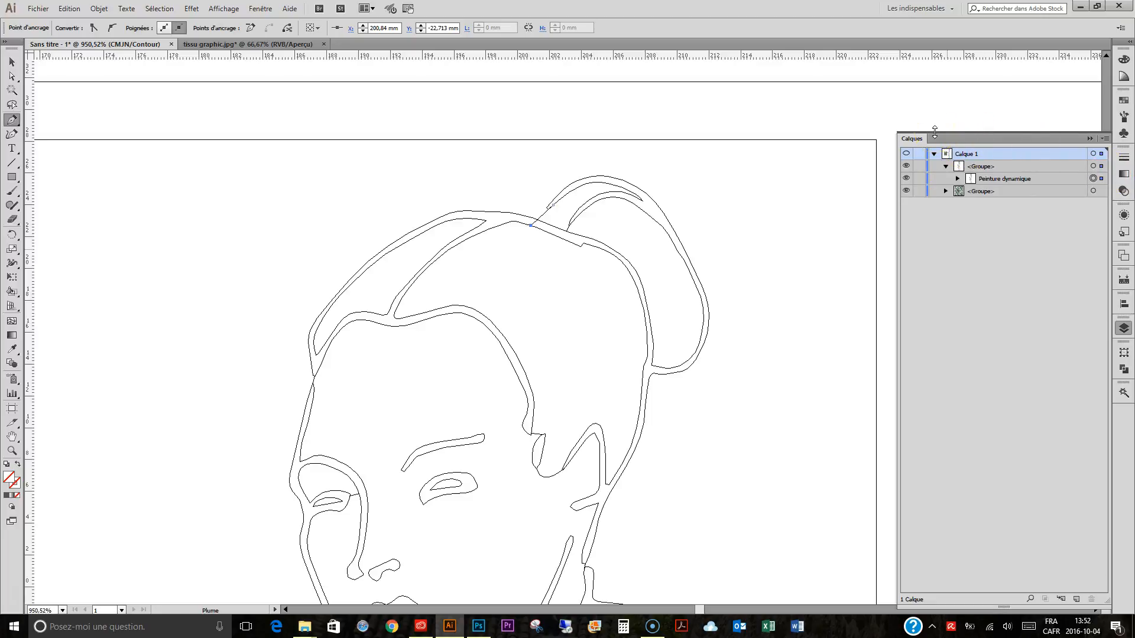
Return to preview mode and check with the Live Paint Bucket which areas of the hair, face and collar are closed.
key(ctrl+y)
click(12, 292)
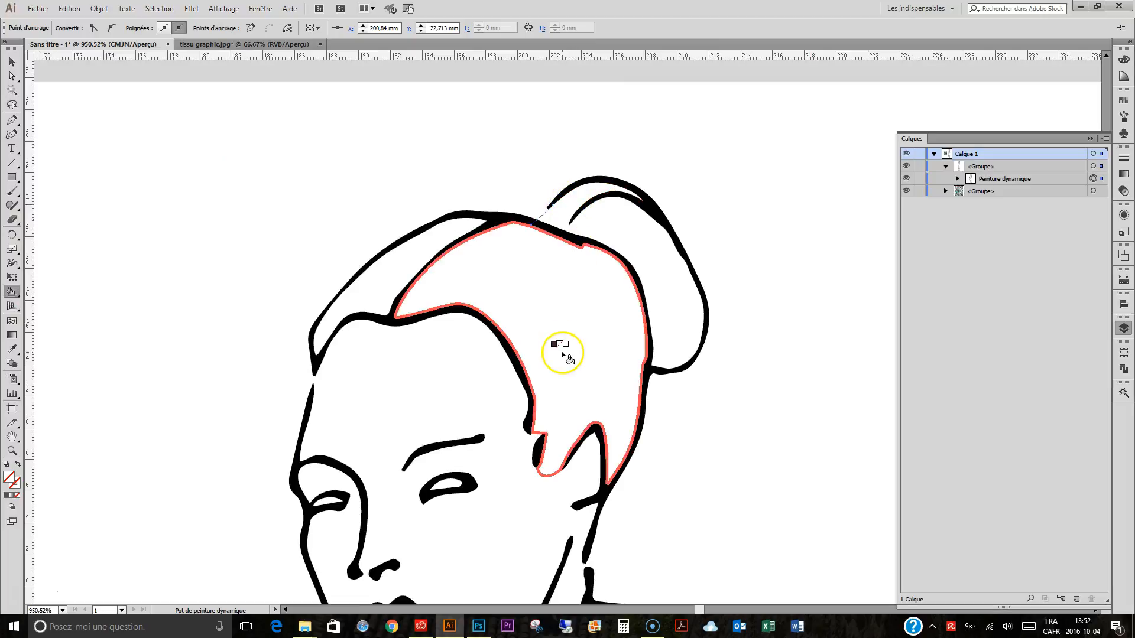
scroll(552, 367, down, 3)
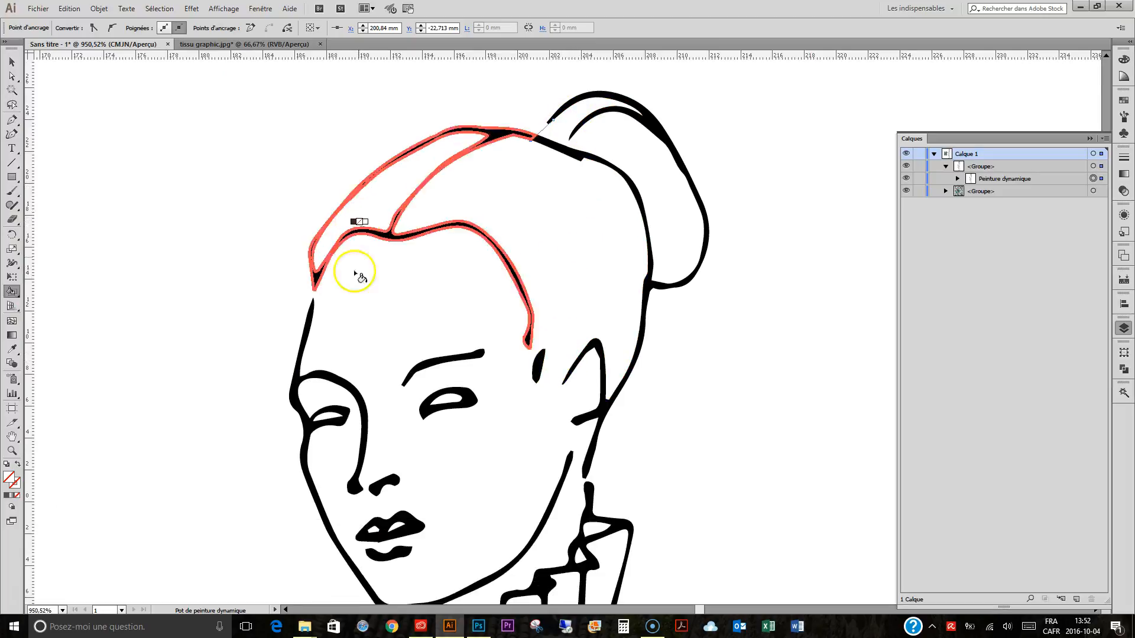
scroll(367, 279, down, 9)
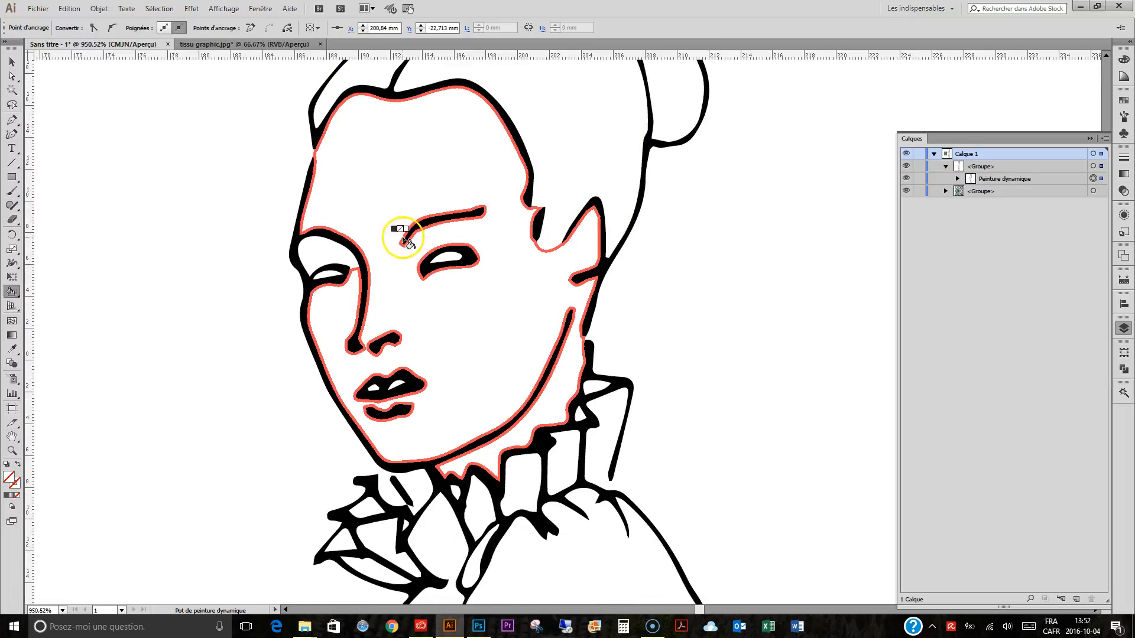
scroll(403, 243, down, 1)
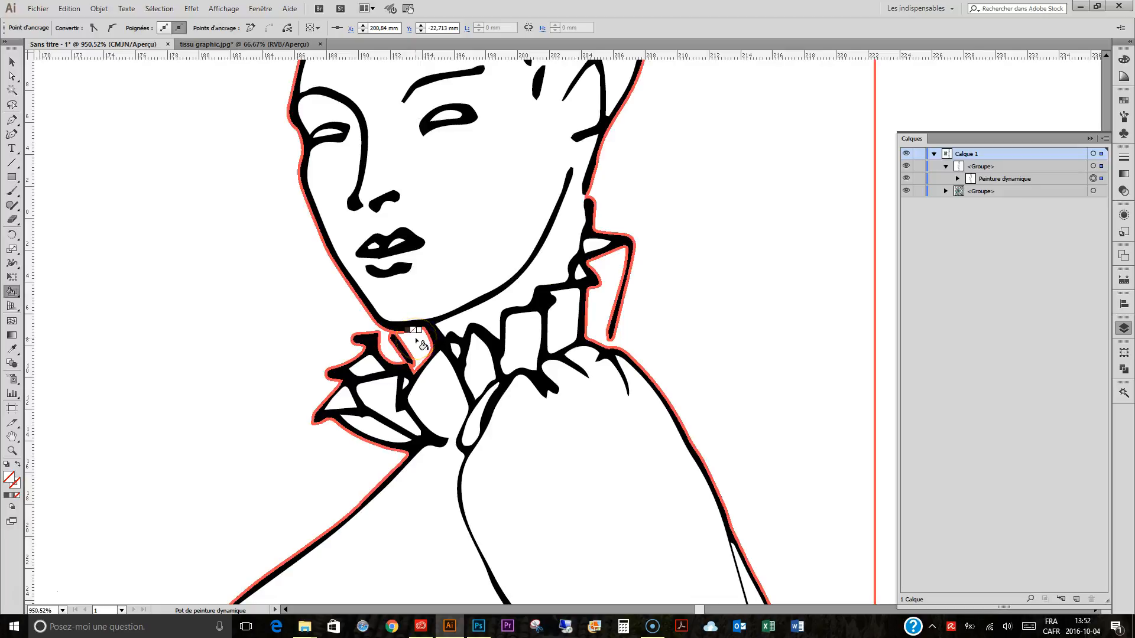
Draw a line about 1.4 mm wide and 0.8 mm high from the chin to the collar's front tip and move it into the Peinture dynamique group.
click(438, 254)
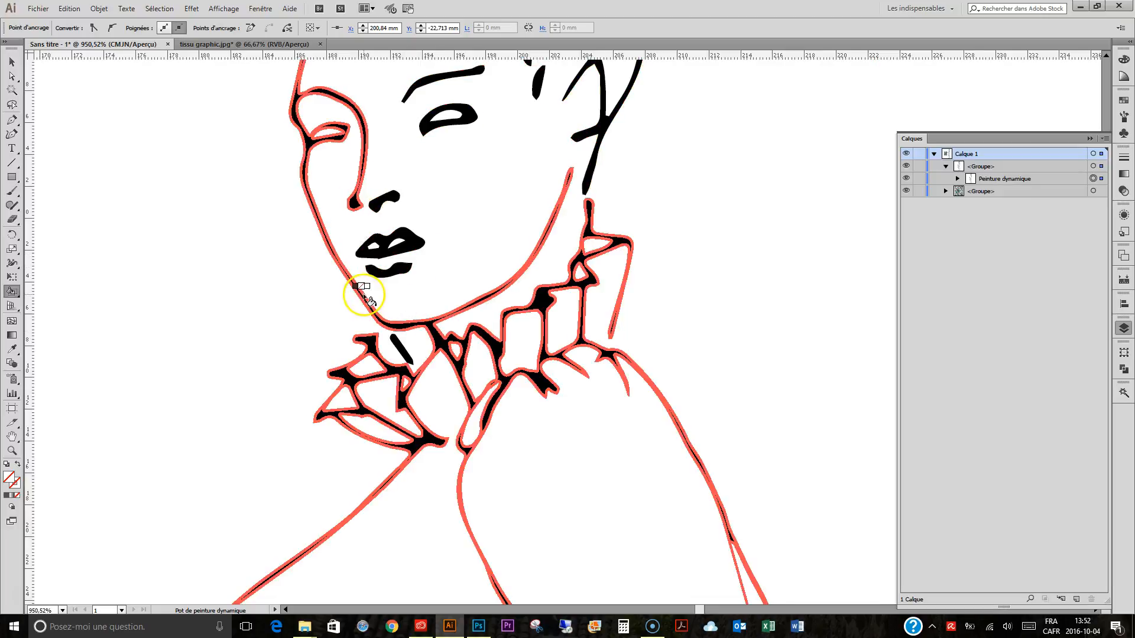
click(17, 162)
drag(392, 326, 369, 337)
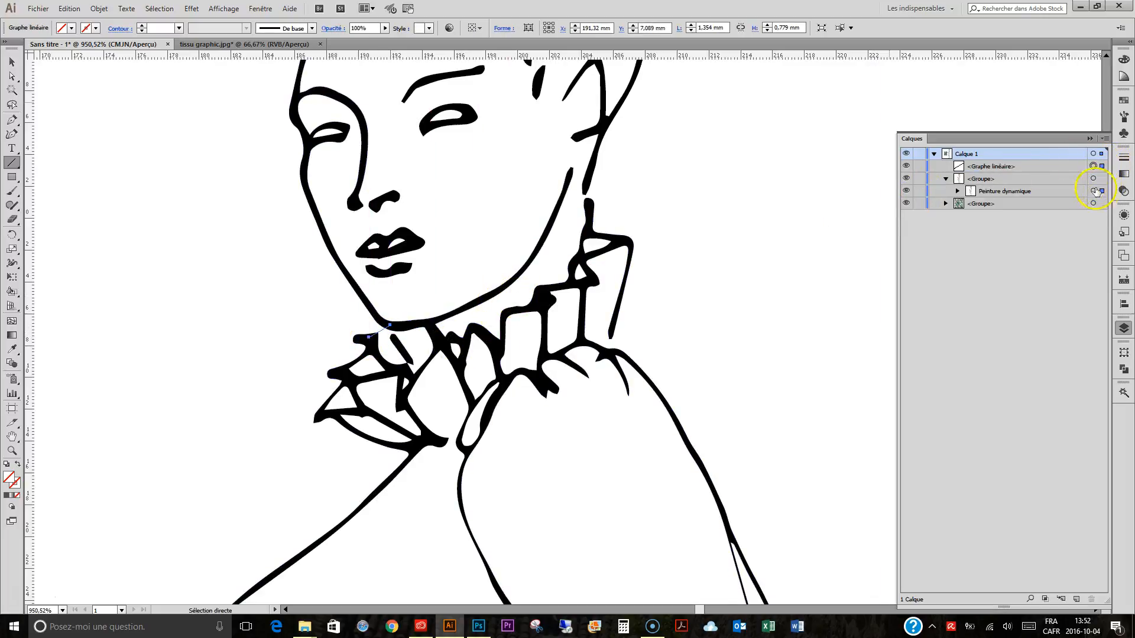
drag(1100, 194, 1101, 191)
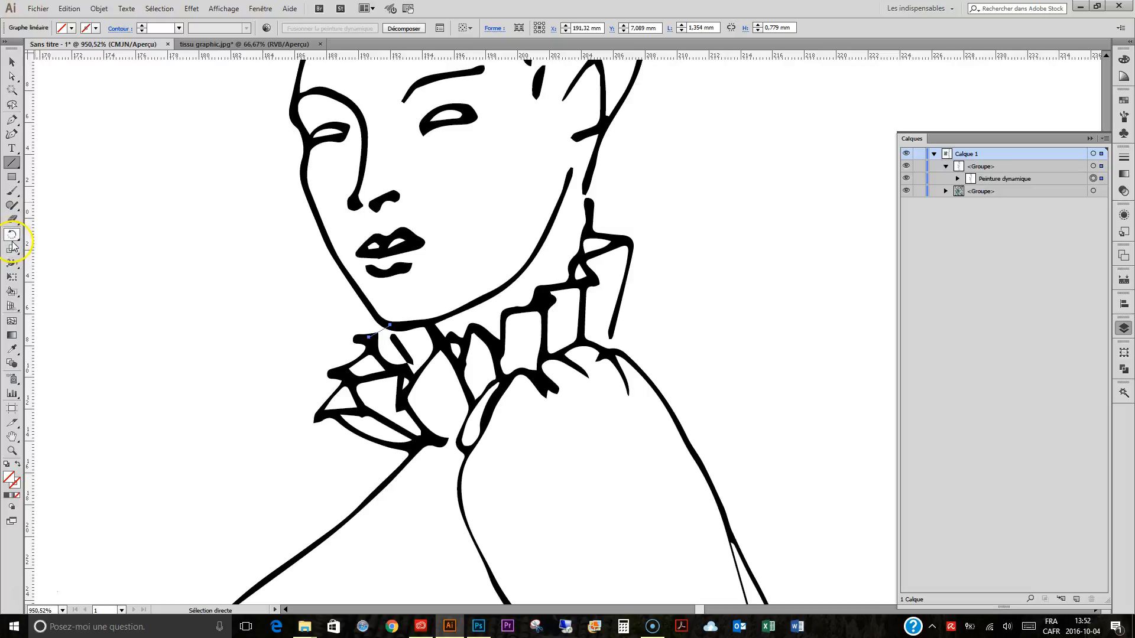
click(11, 292)
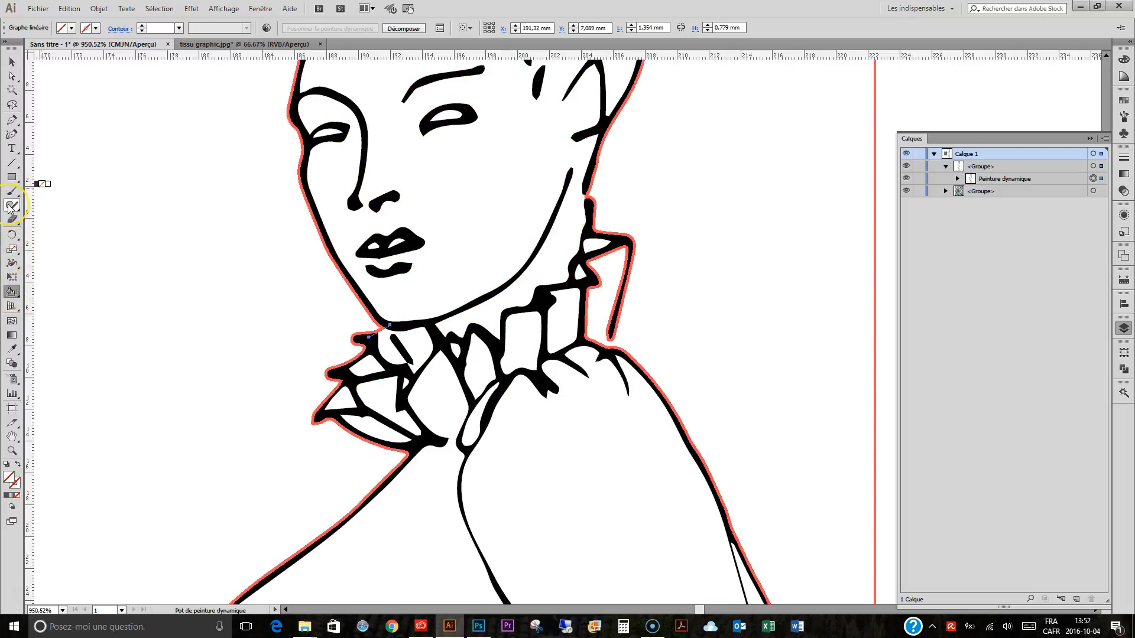
In outline mode, draw a near-vertical line about 1.5 mm long between the back collar's lower tip and the shoulder.
key(ctrl+y)
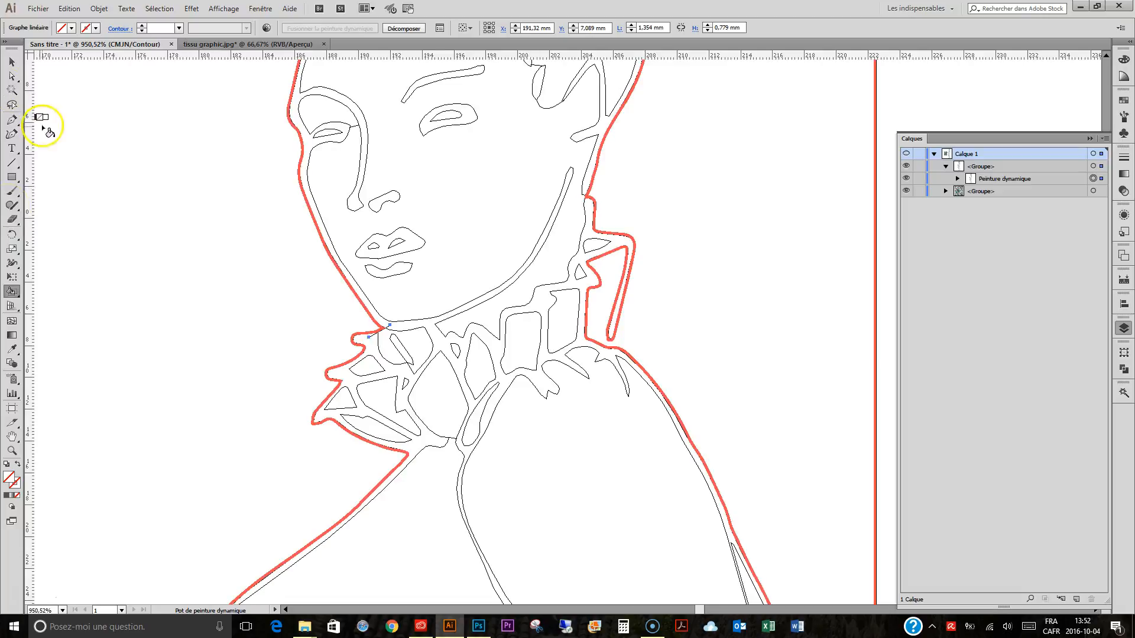
click(12, 163)
drag(609, 330, 609, 353)
Close the gaps with straight lines along the cuff's lower edge, about 6 by 4.8 mm, and at the skirt's back hem, about 0.9 by 0.8 mm.
scroll(691, 338, down, 15)
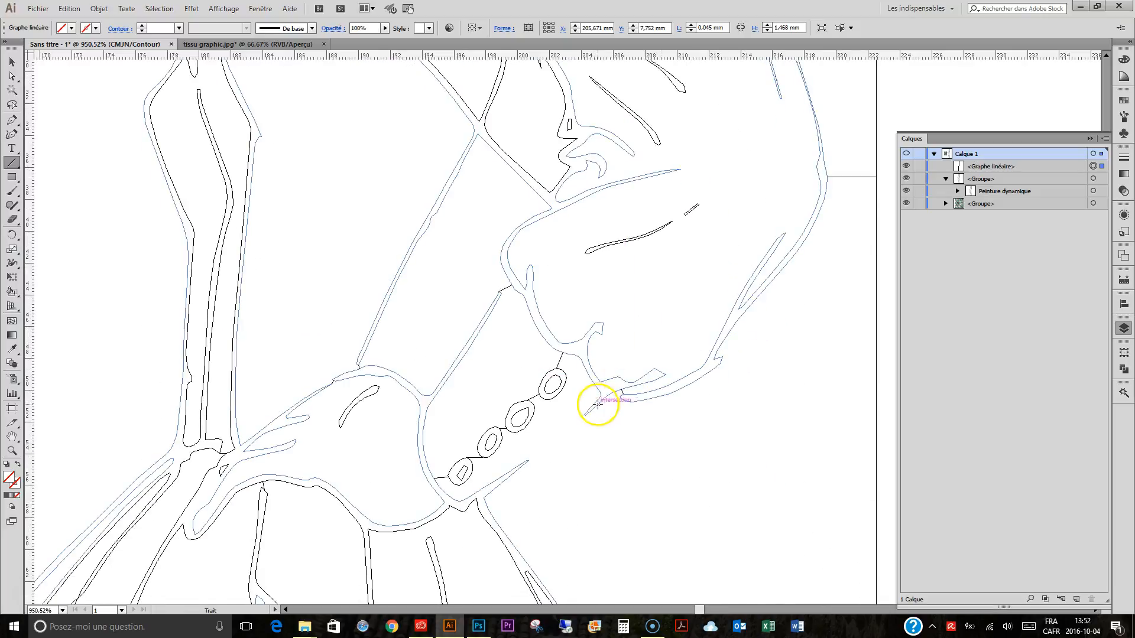
drag(593, 407, 499, 482)
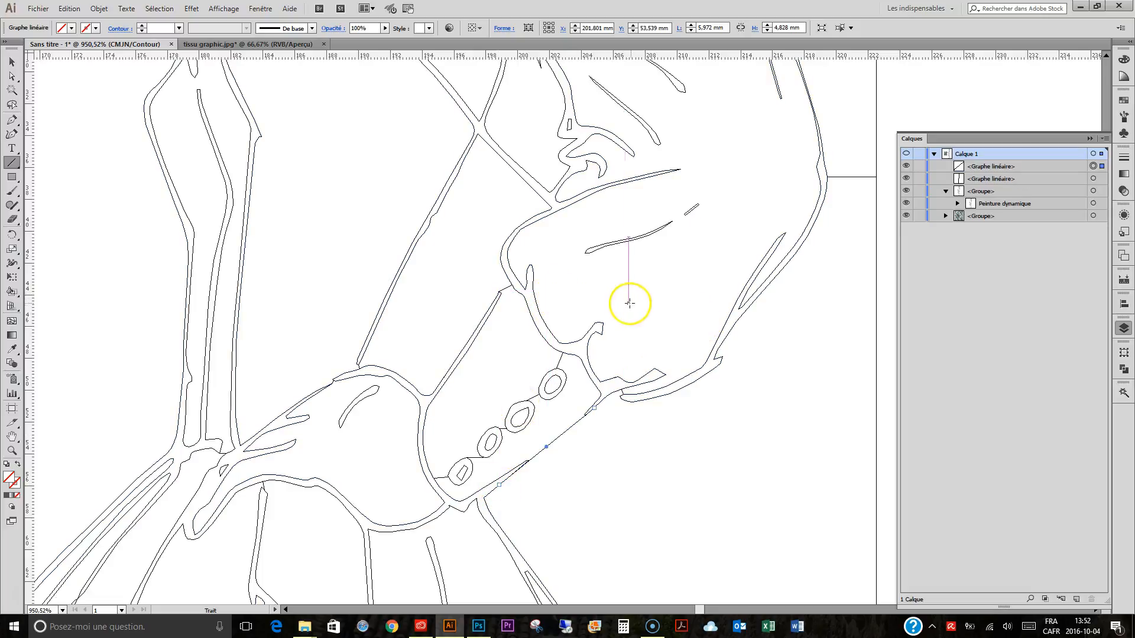
scroll(418, 296, down, 10)
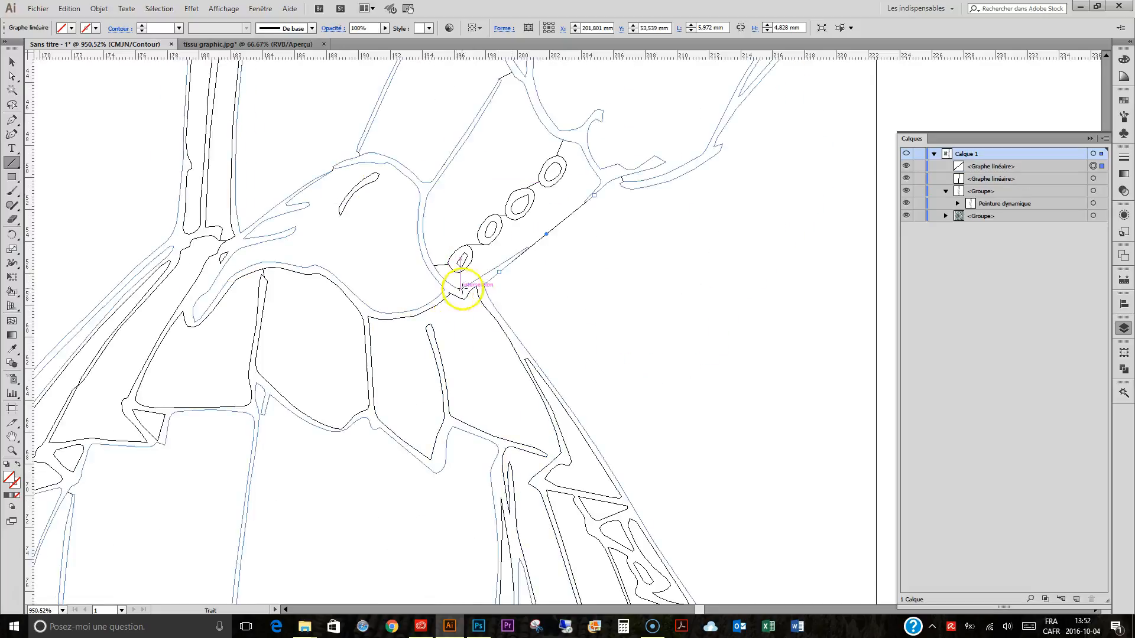
scroll(516, 285, down, 1)
drag(529, 425, 515, 438)
Draw a short line about 1.2 mm high joining the lower end of the trouser seam to the hem above the shoe.
scroll(453, 350, down, 15)
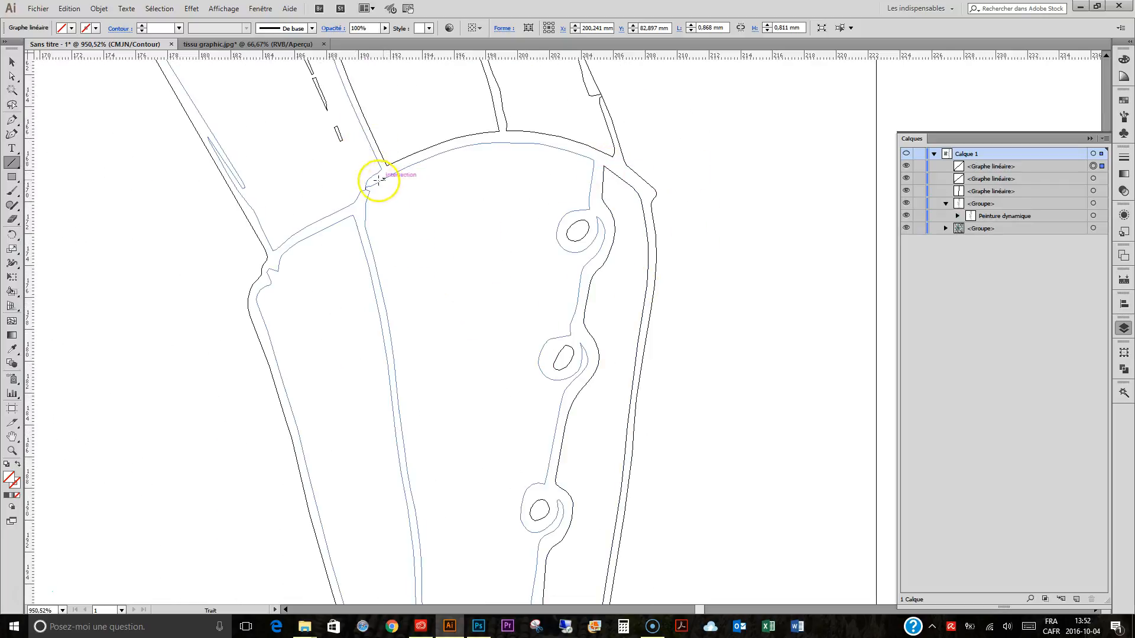
scroll(519, 233, down, 15)
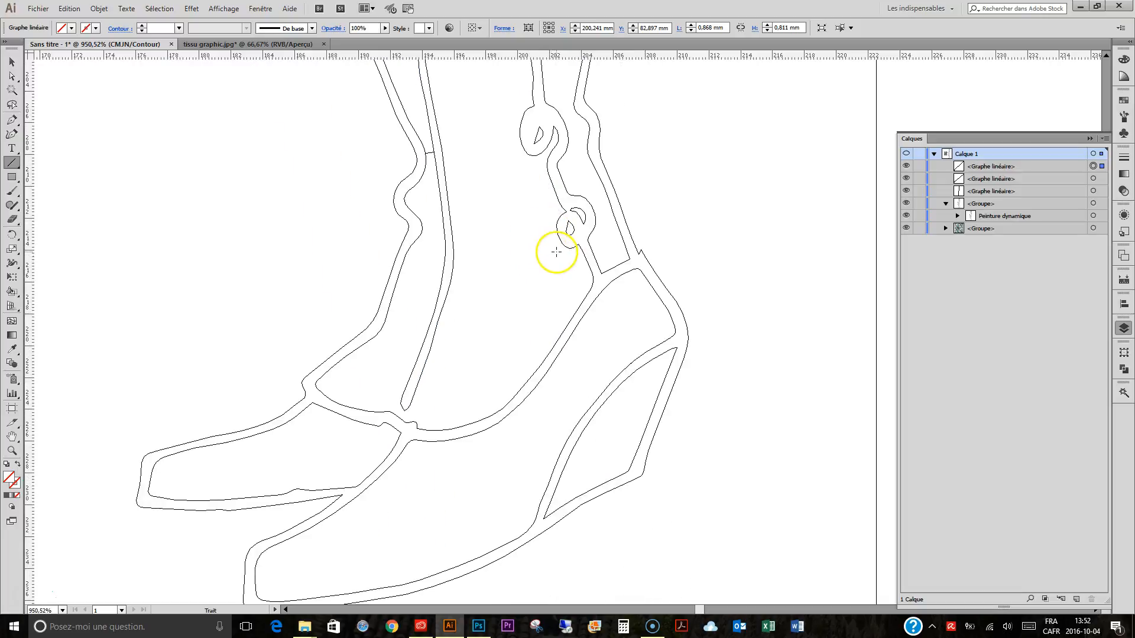
drag(401, 403, 397, 421)
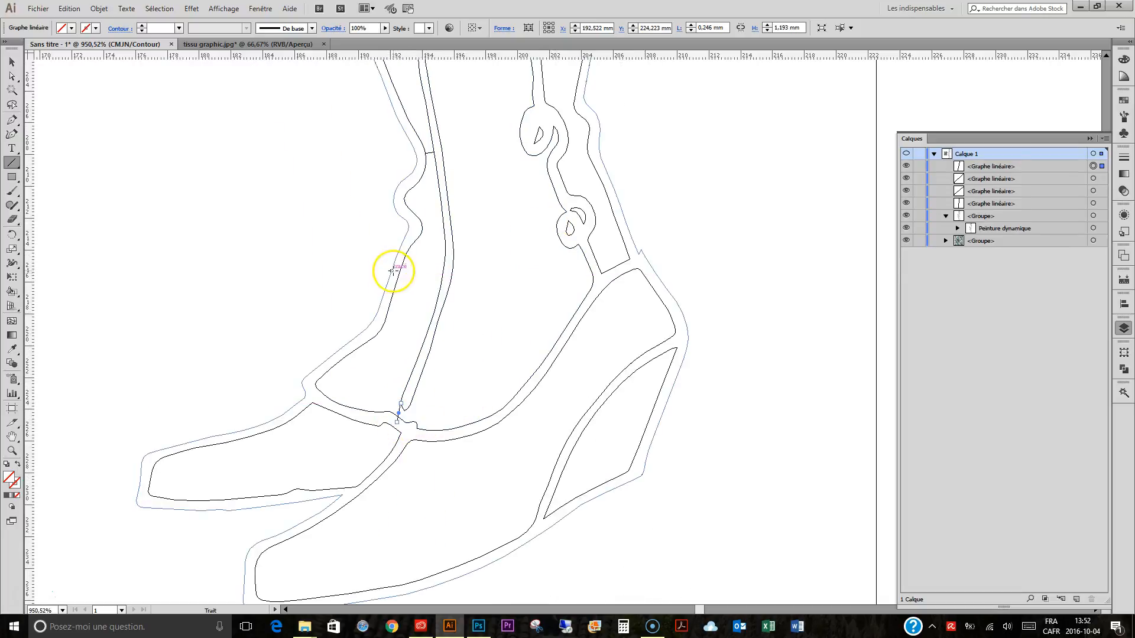
Examine the outlines of the legs, skirt and torso up to the collar for remaining open gaps.
drag(308, 240, 489, 519)
drag(377, 155, 456, 530)
drag(383, 251, 459, 552)
drag(332, 309, 431, 502)
drag(413, 237, 430, 420)
drag(505, 275, 433, 514)
drag(458, 268, 423, 558)
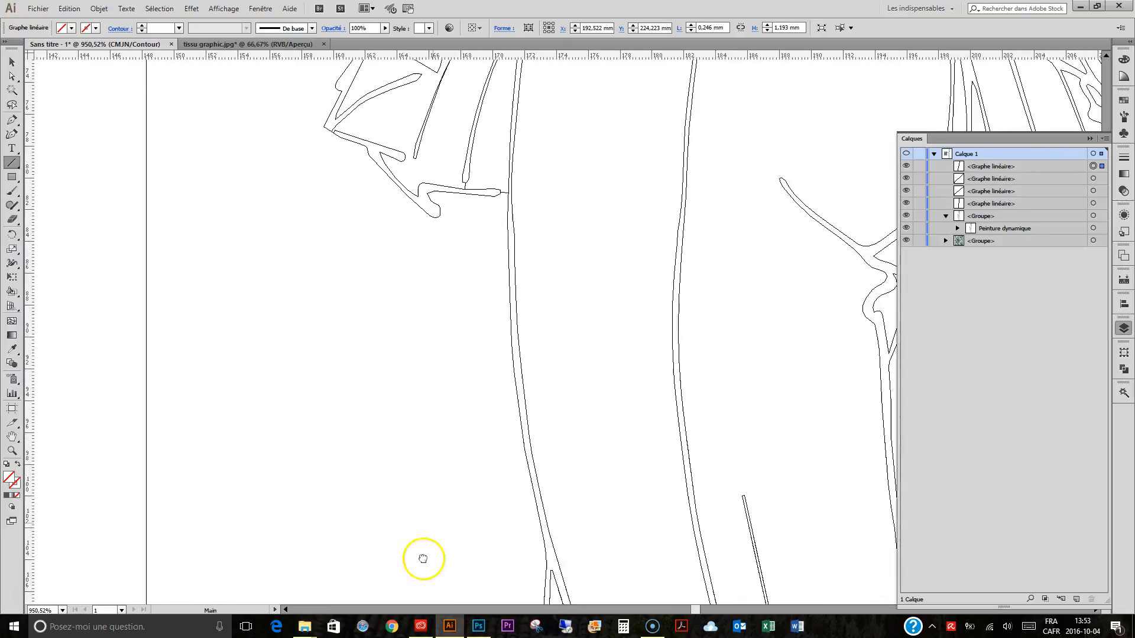
drag(417, 273, 419, 497)
drag(530, 273, 471, 378)
drag(459, 263, 337, 471)
drag(378, 401, 364, 550)
drag(471, 215, 412, 488)
drag(500, 285, 374, 510)
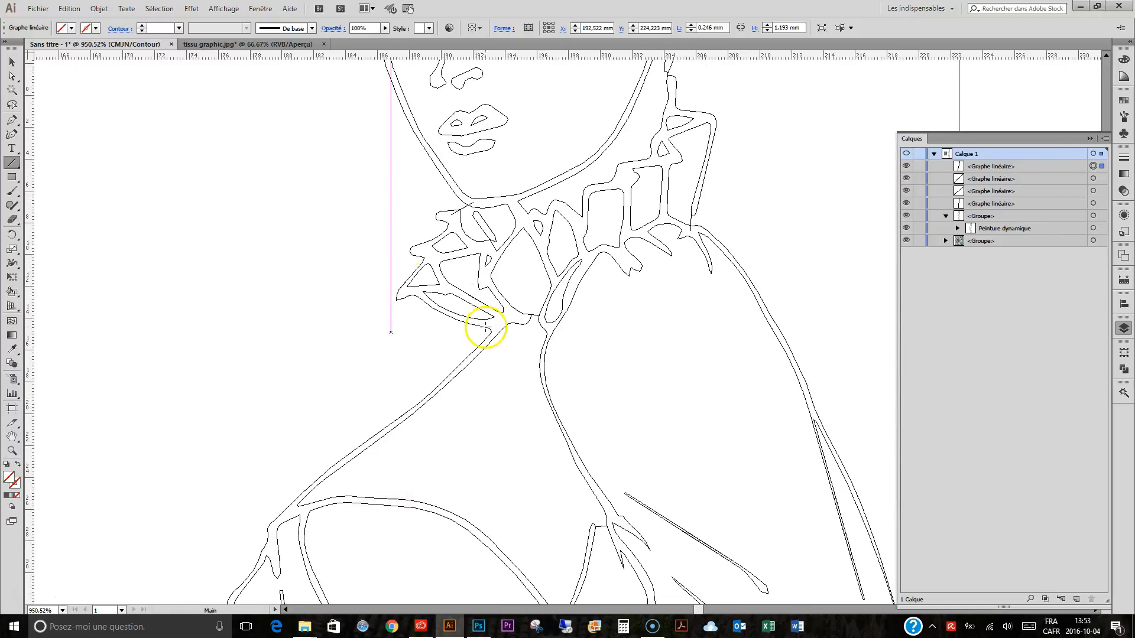
Select the four new line paths together and move them into the figure's Peinture dynamique group in the layer structure.
shift+click(1101, 178)
shift+click(1101, 191)
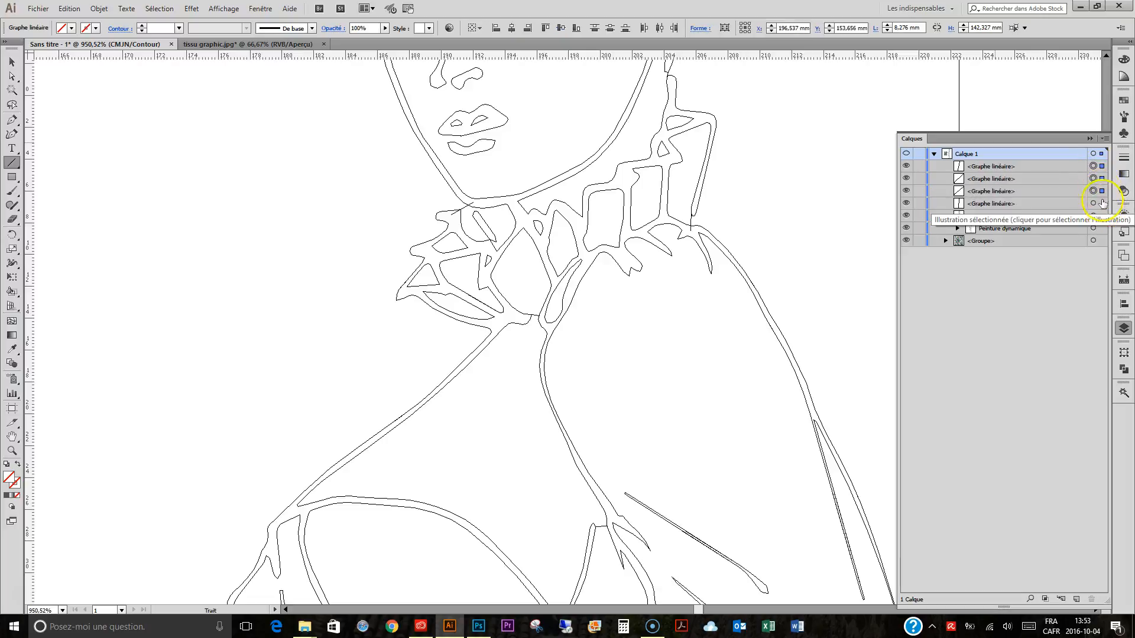
shift+click(1101, 203)
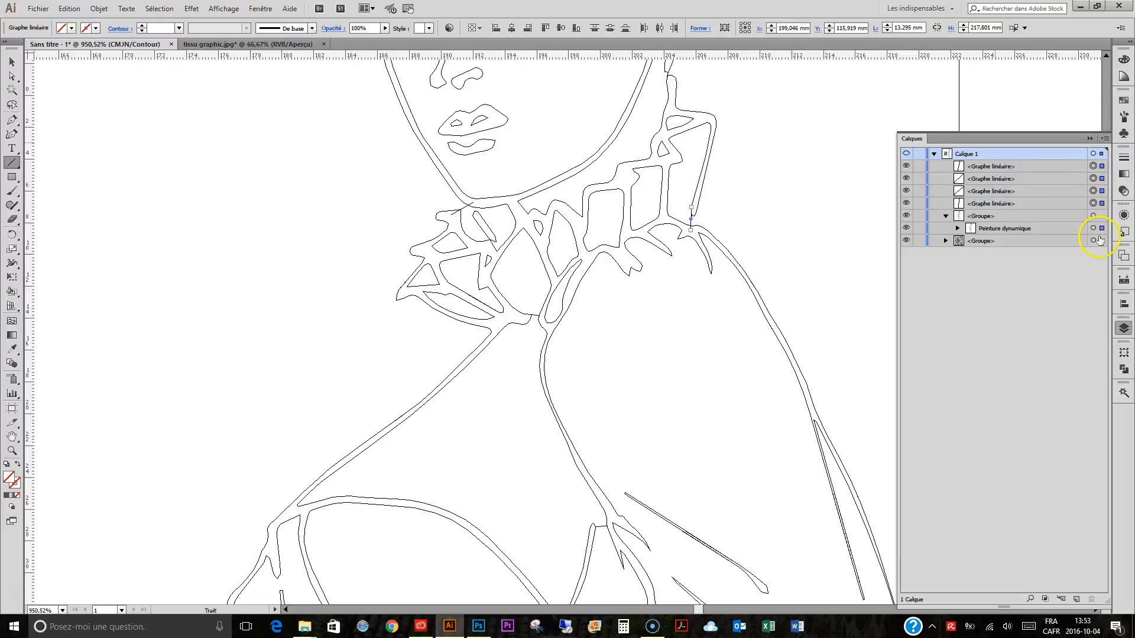
drag(1098, 220, 1101, 228)
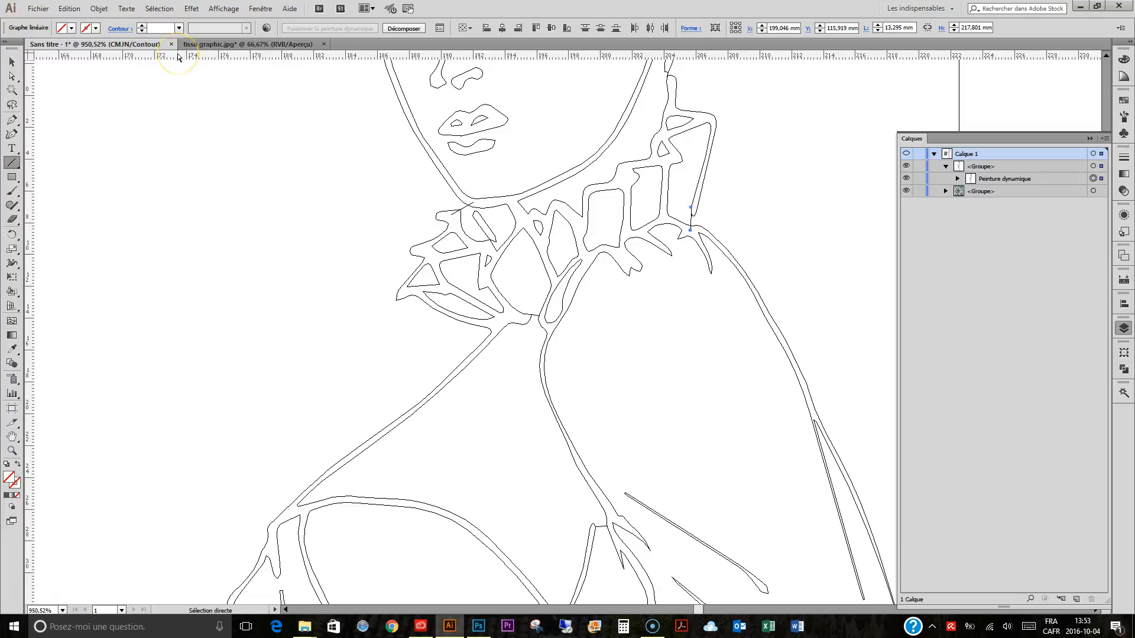
In preview mode, fill the face and hand with the light orange skin swatch and the hair and bun with dark brown using Live Paint.
key(ctrl+minus)
key(ctrl+minus)
key(ctrl+minus)
key(ctrl+minus)
key(ctrl+minus)
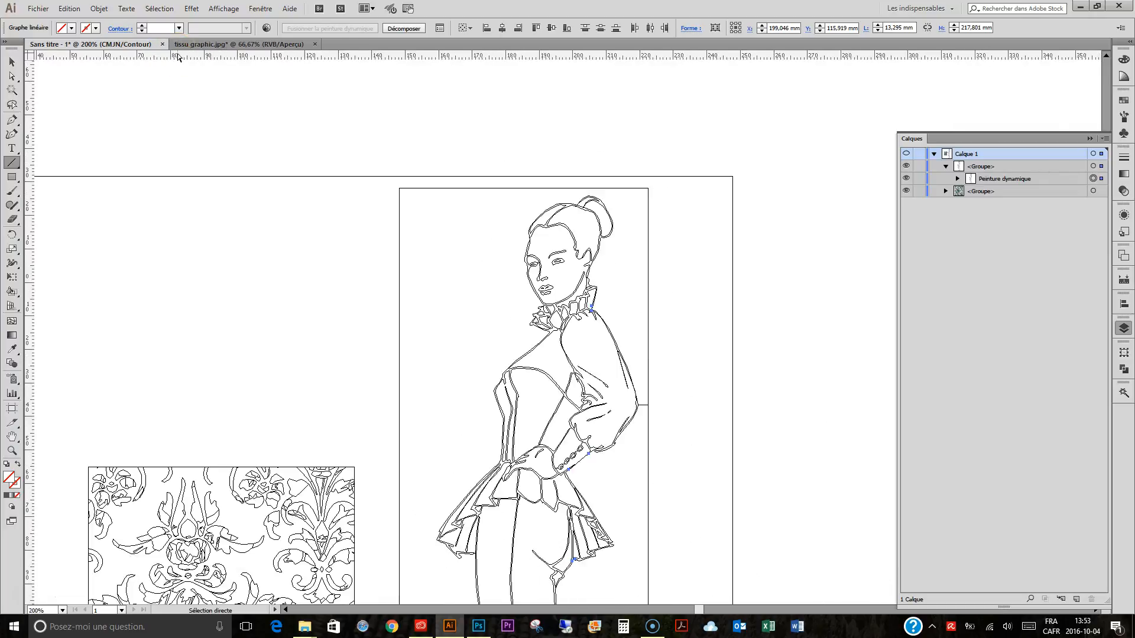
key(ctrl+y)
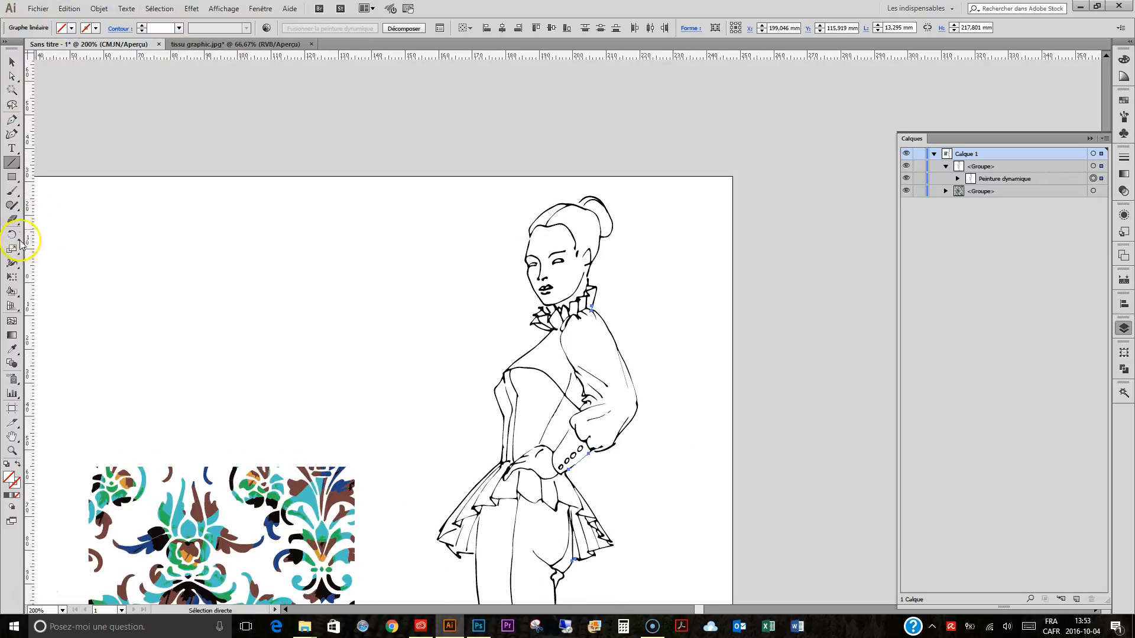
key(k)
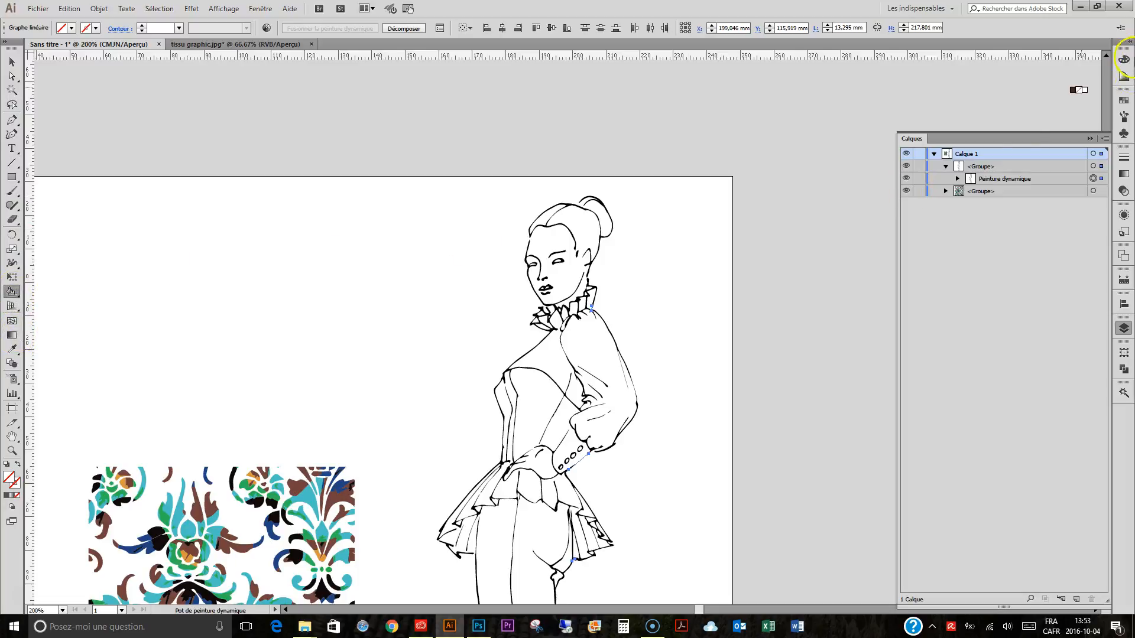
click(1127, 101)
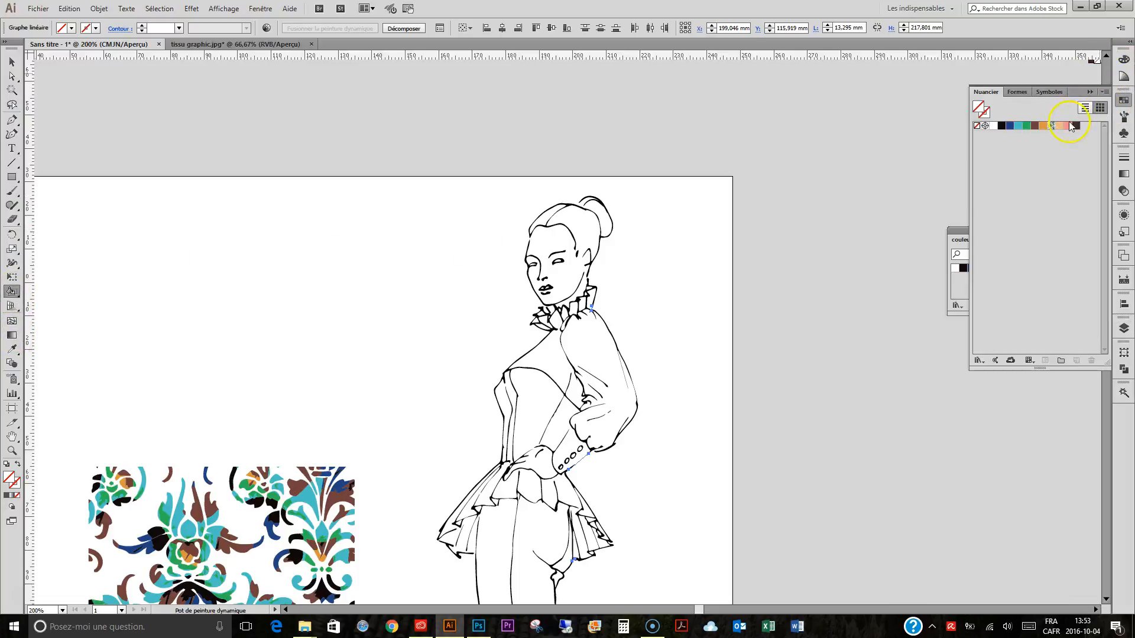
click(559, 266)
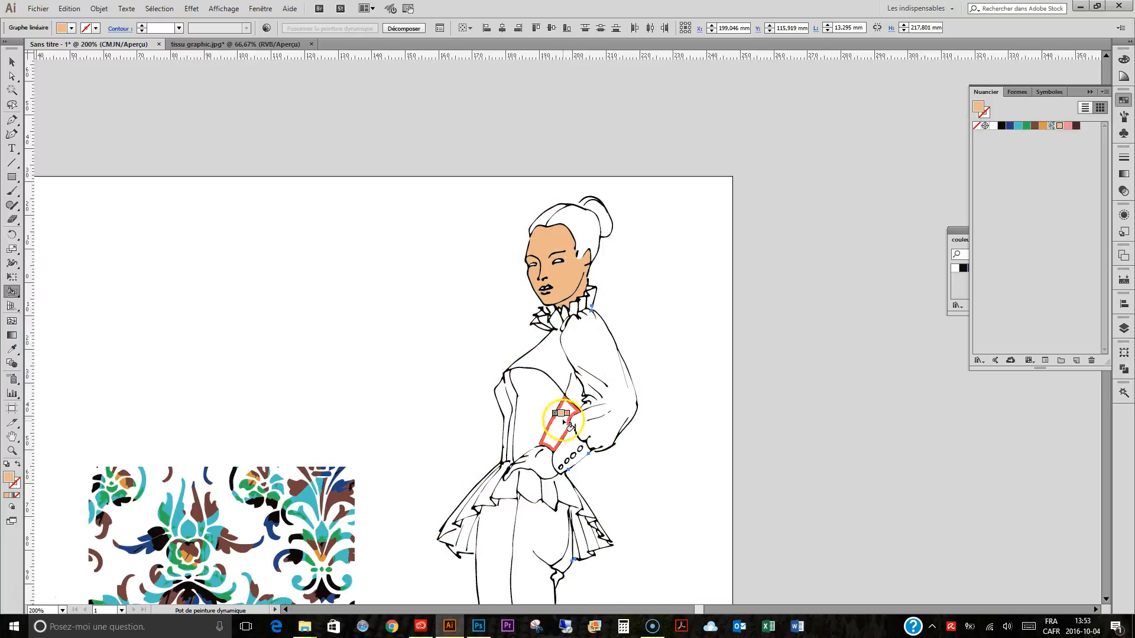
click(535, 460)
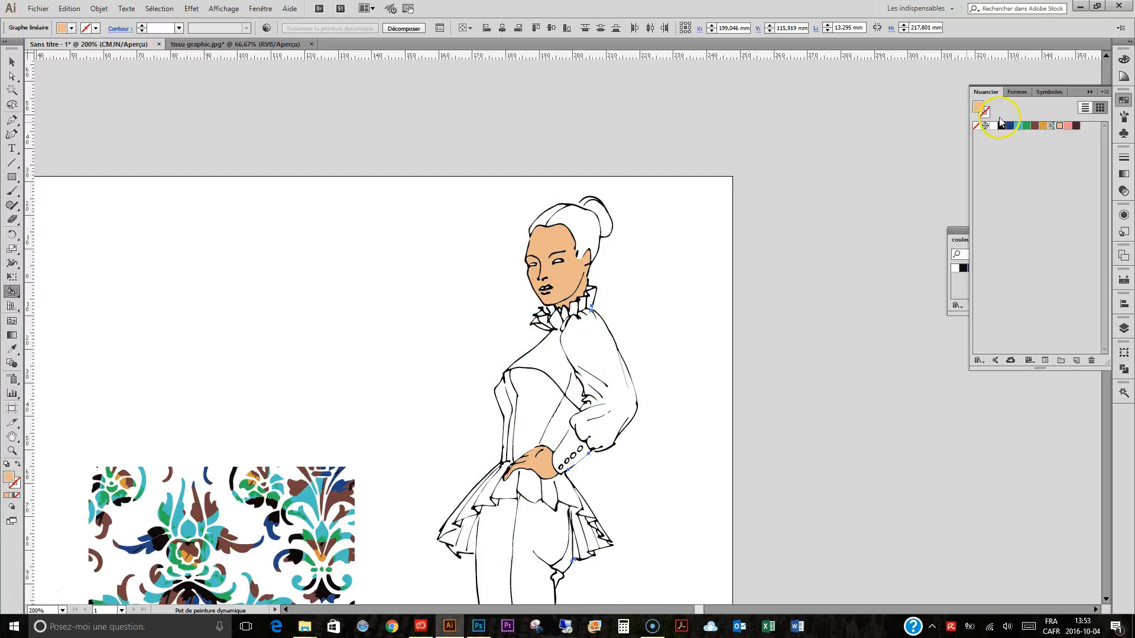
click(540, 213)
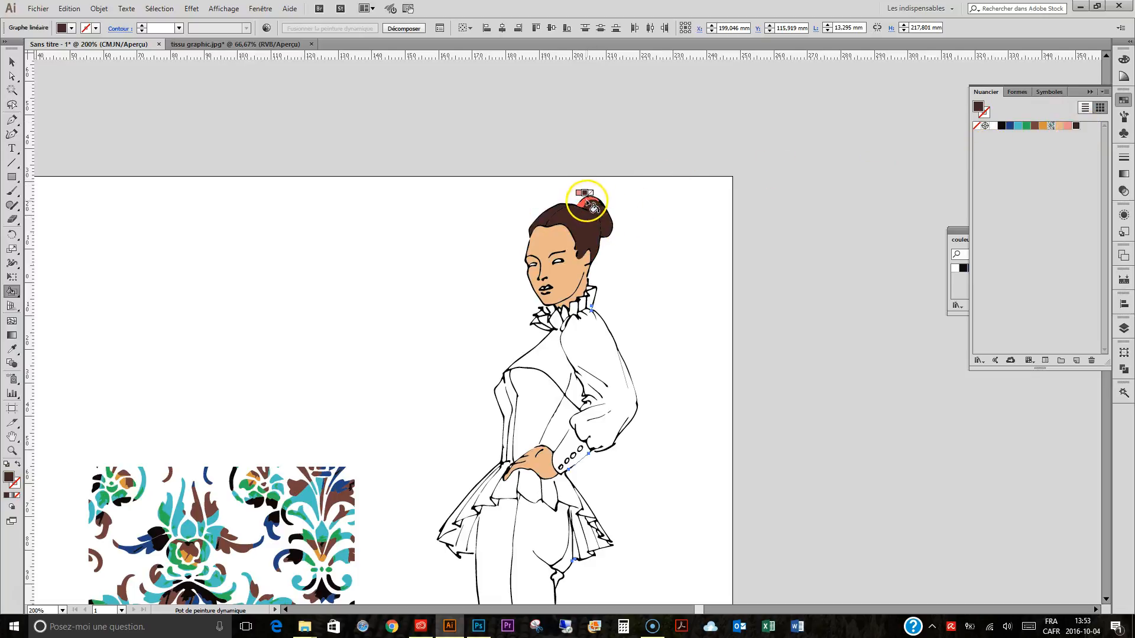
Fill the sleeve, the bodice panels and the buttoned cuff with the dark blue swatch using the Live Paint Bucket.
scroll(709, 308, down, 3)
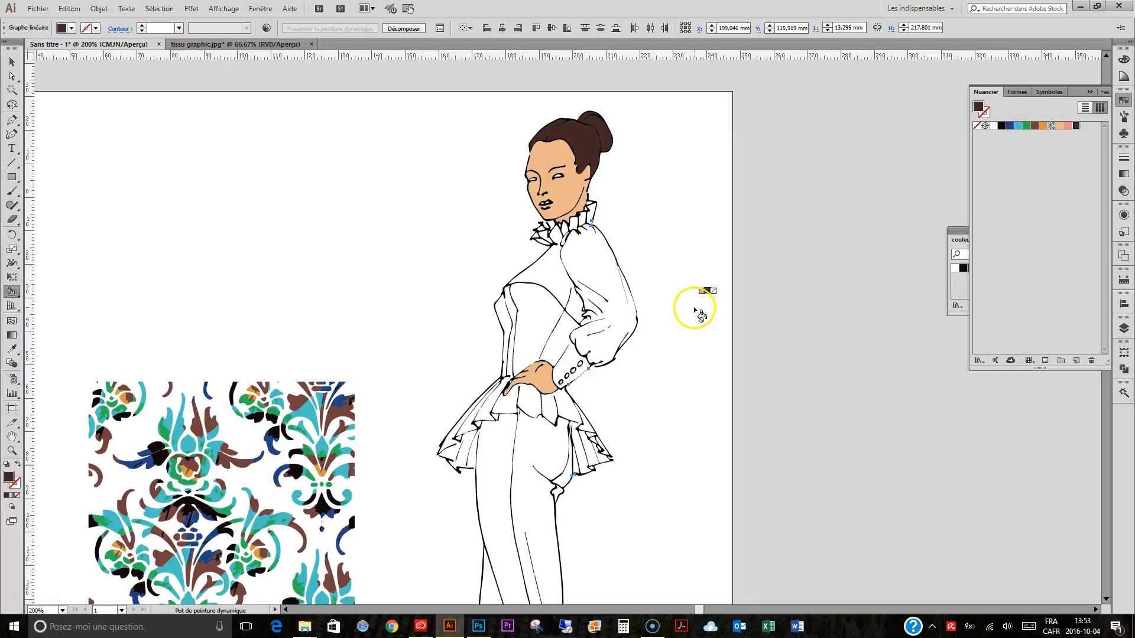
click(597, 251)
click(570, 242)
click(556, 277)
click(570, 293)
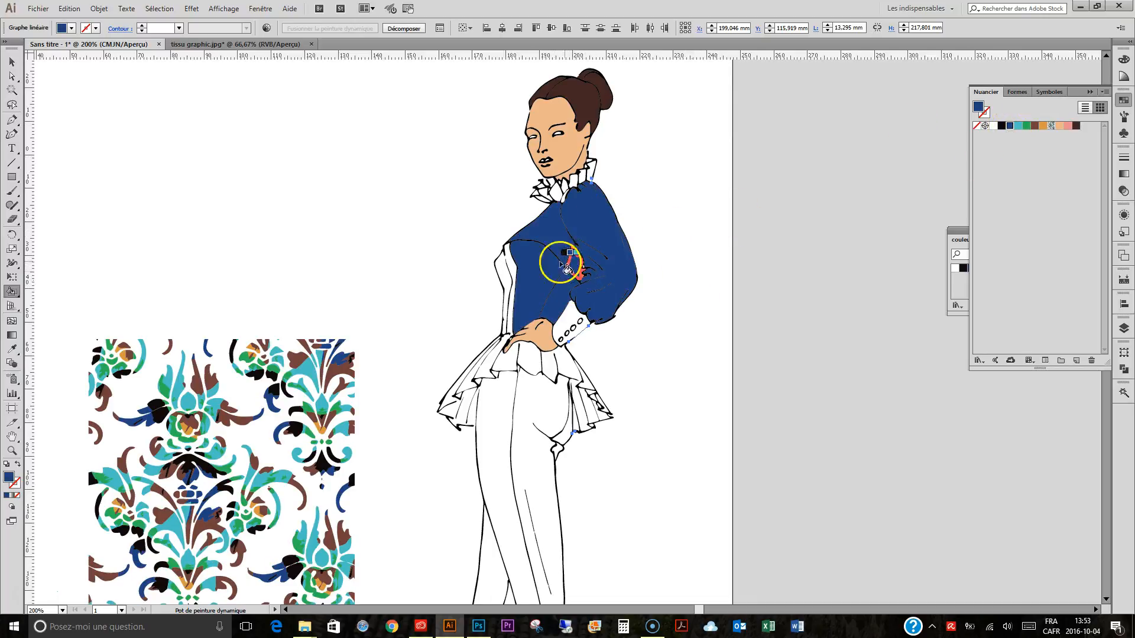
click(508, 266)
click(564, 324)
Fill all the folds of the ruffled collar, from the back of the neck to the front tips, with the dark blue swatch.
key(z)
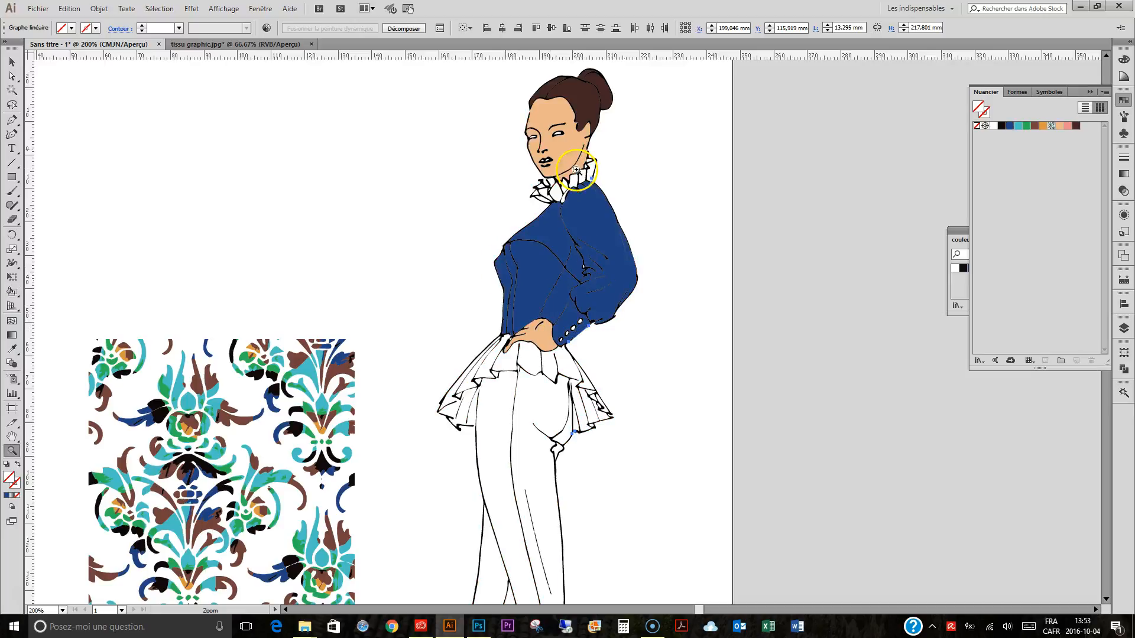
drag(518, 157, 606, 220)
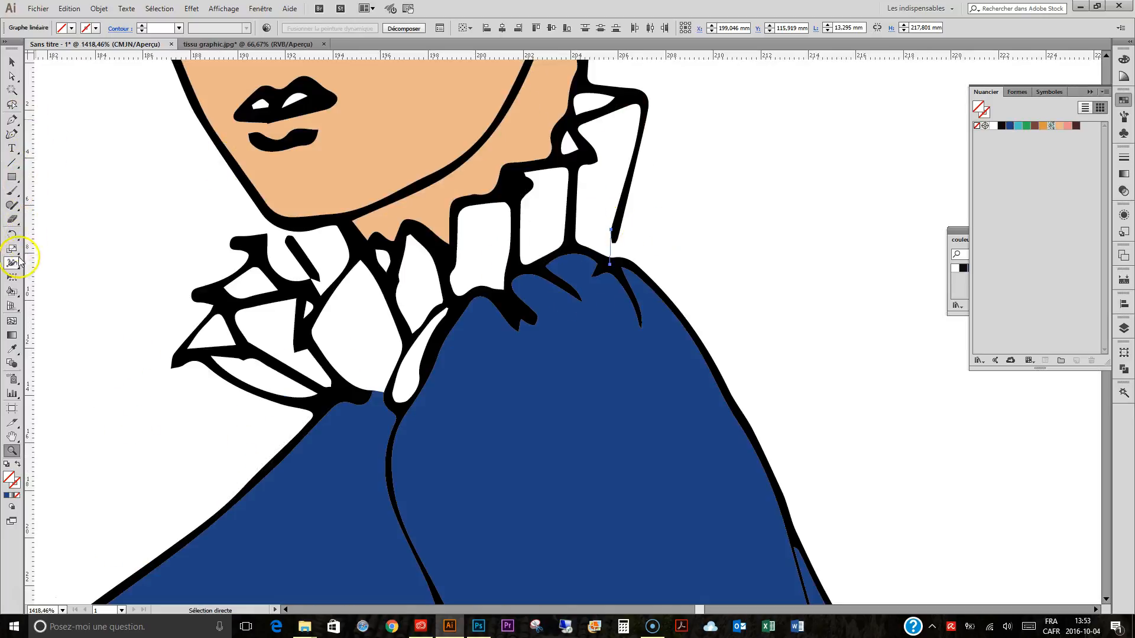
click(12, 292)
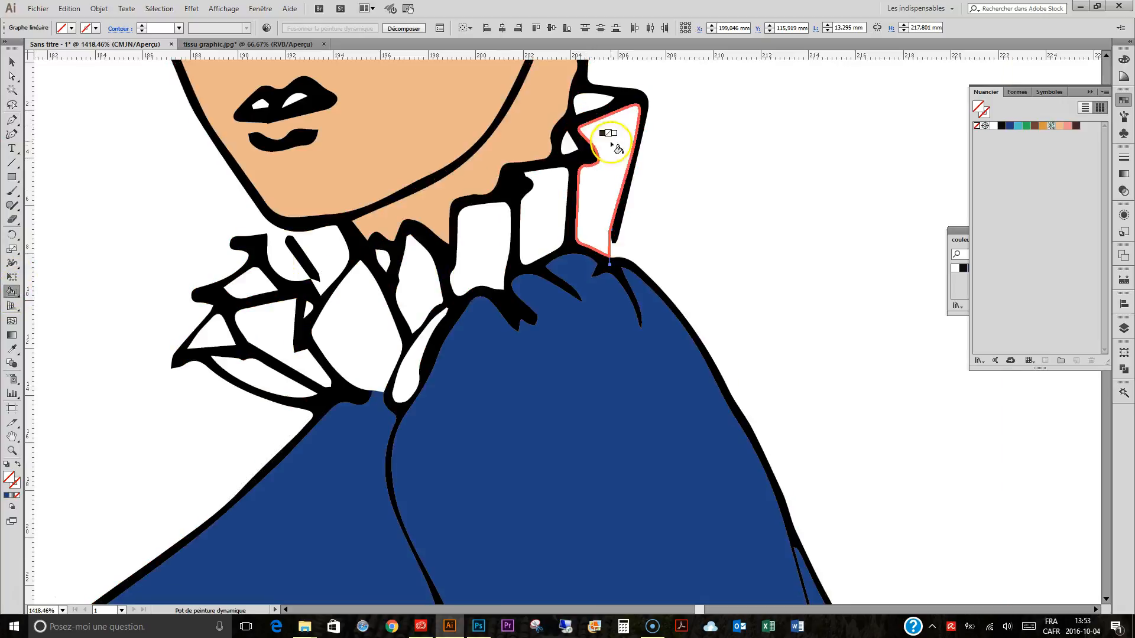
click(566, 145)
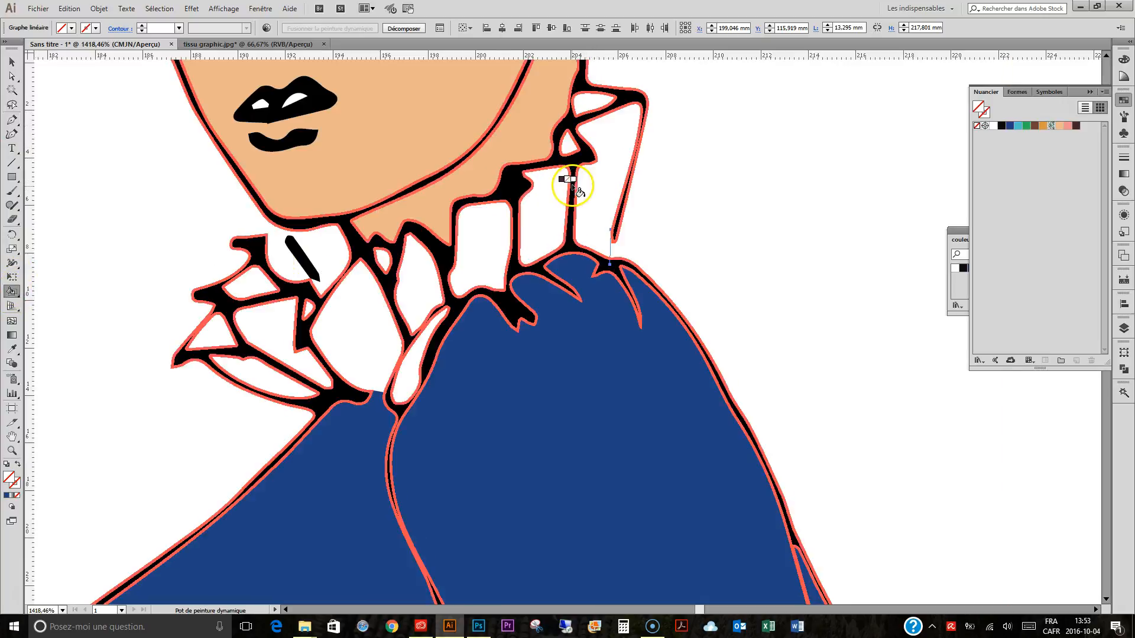
click(1008, 126)
click(615, 181)
click(569, 142)
click(593, 103)
click(539, 216)
click(476, 233)
click(419, 337)
click(411, 294)
click(383, 258)
click(356, 295)
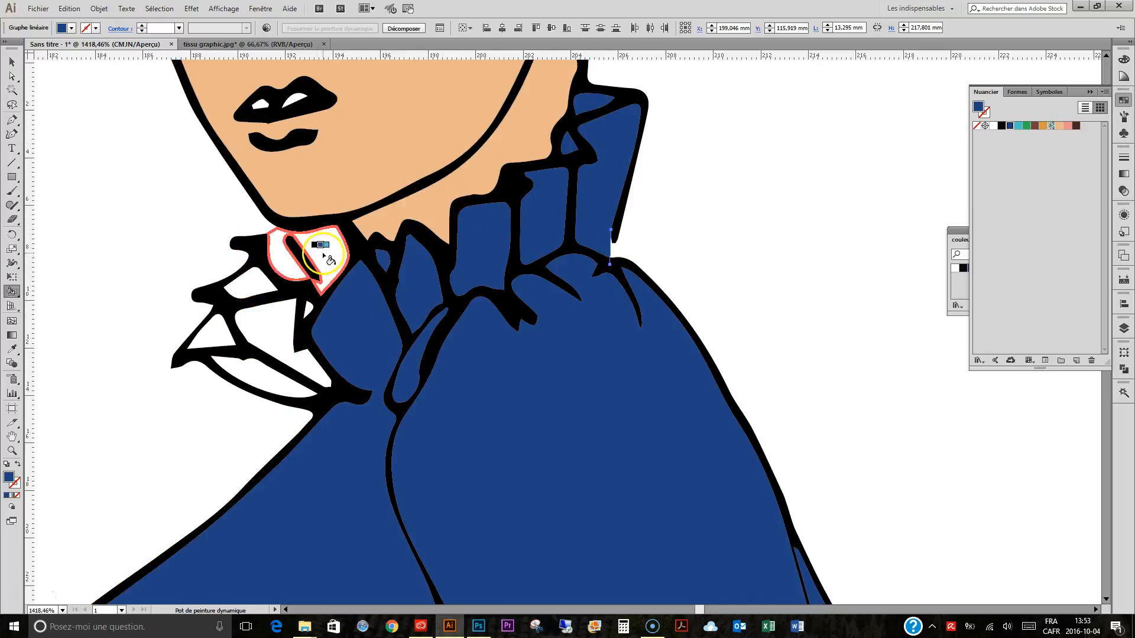
click(325, 253)
click(239, 285)
click(208, 332)
click(257, 369)
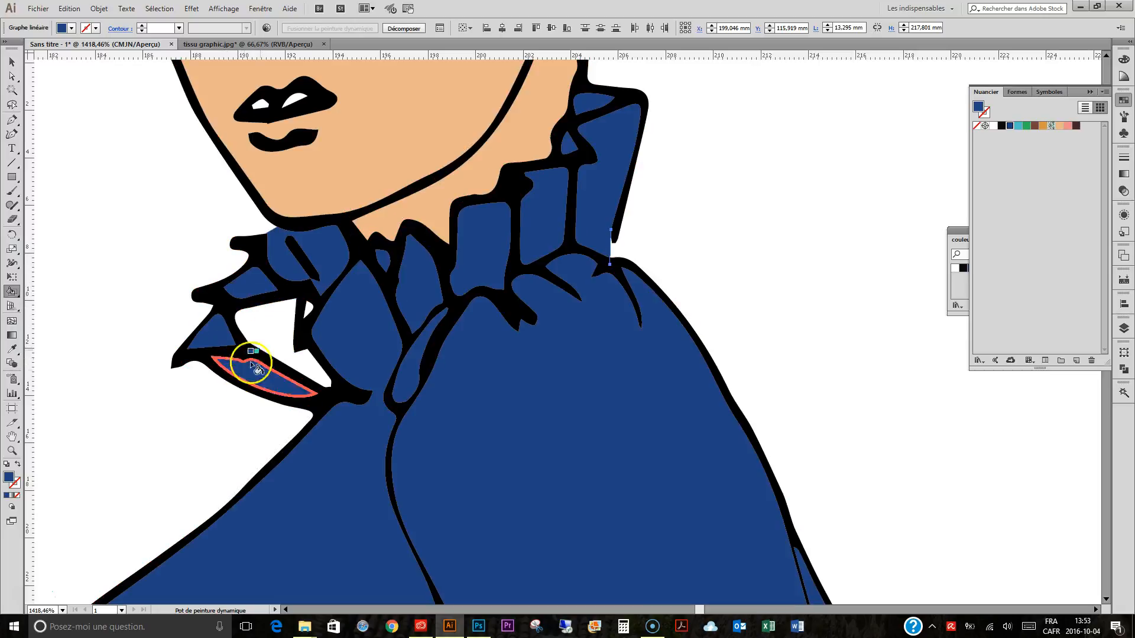
click(287, 339)
Fill the jacket's rear peplum folds below the buttoned cuff, down to the pleated hem, with the dark blue swatch.
scroll(578, 324, down, 10)
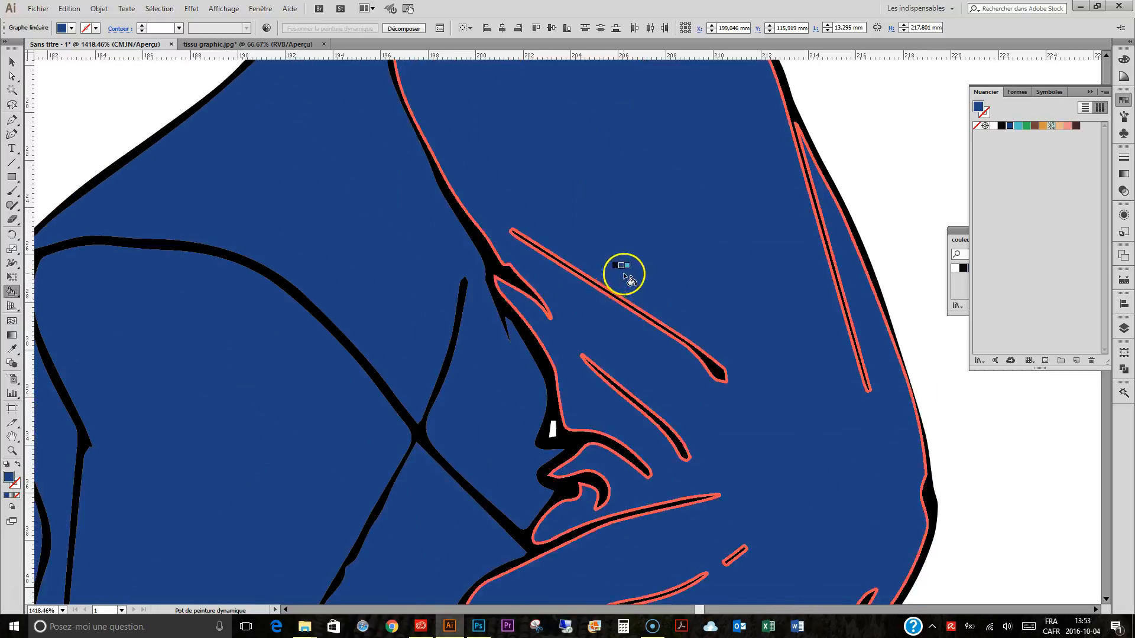
scroll(623, 261, down, 10)
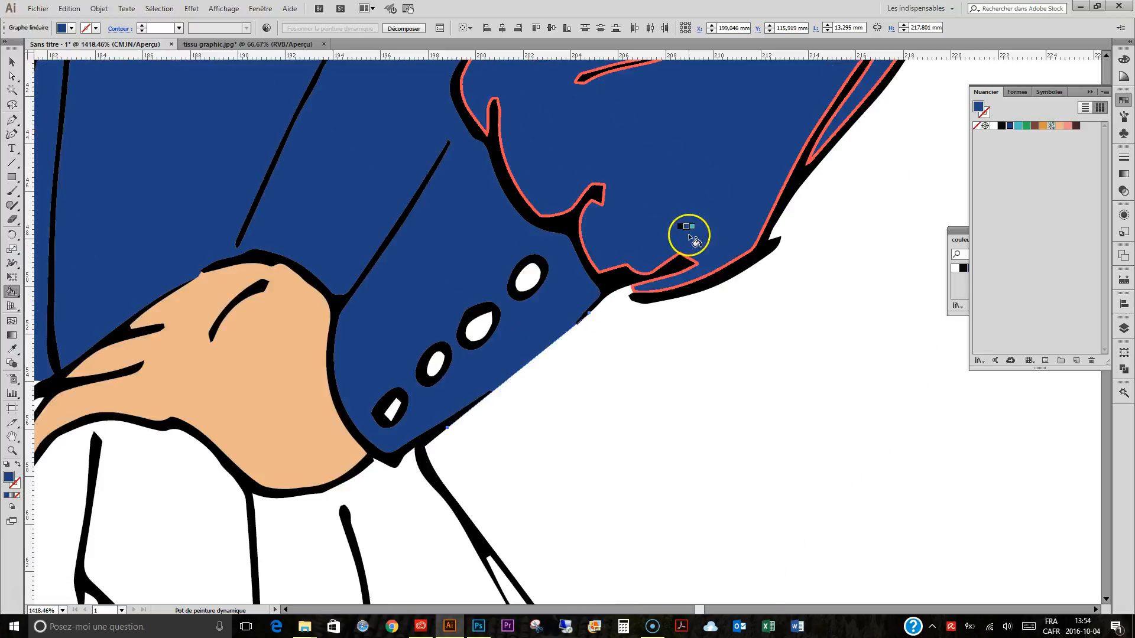
click(491, 349)
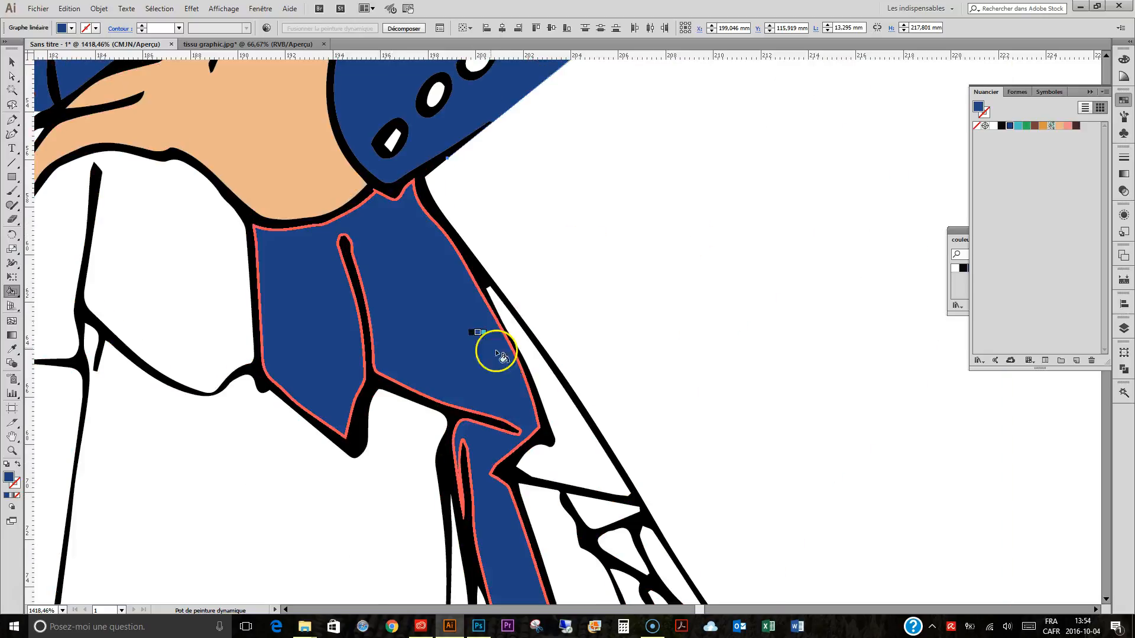
click(562, 402)
click(563, 516)
click(616, 540)
click(649, 544)
scroll(623, 313, down, 5)
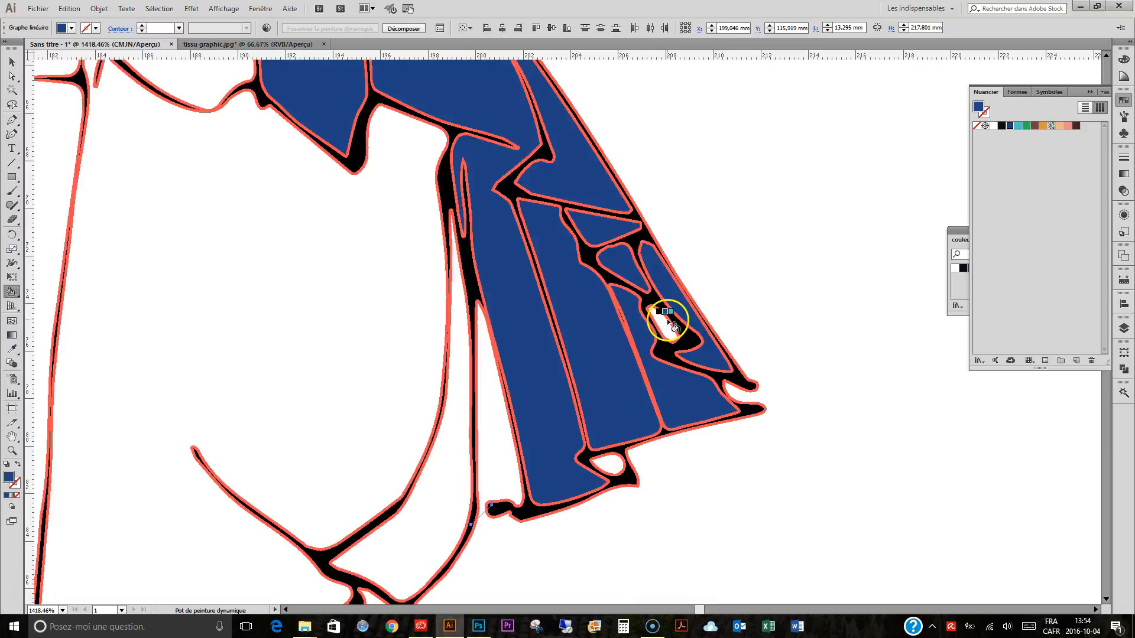
click(665, 324)
key(ctrl+z)
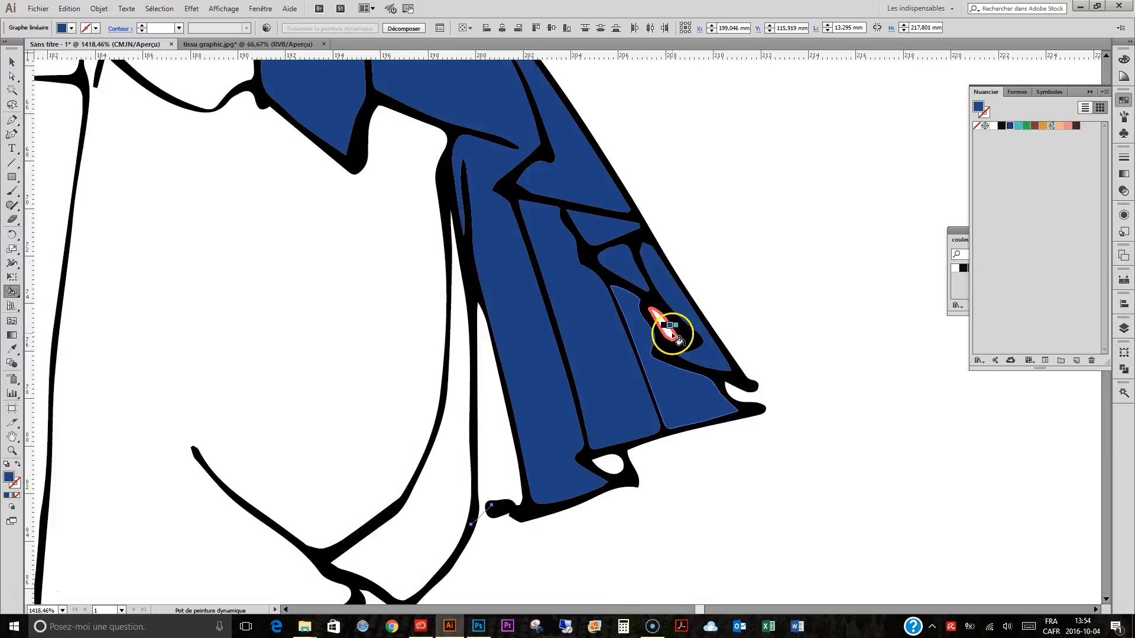
click(612, 462)
click(484, 408)
Fill the peplum panels under the hand, the small gap beside it and the upper front pleats with dark blue.
drag(270, 268, 632, 552)
click(533, 325)
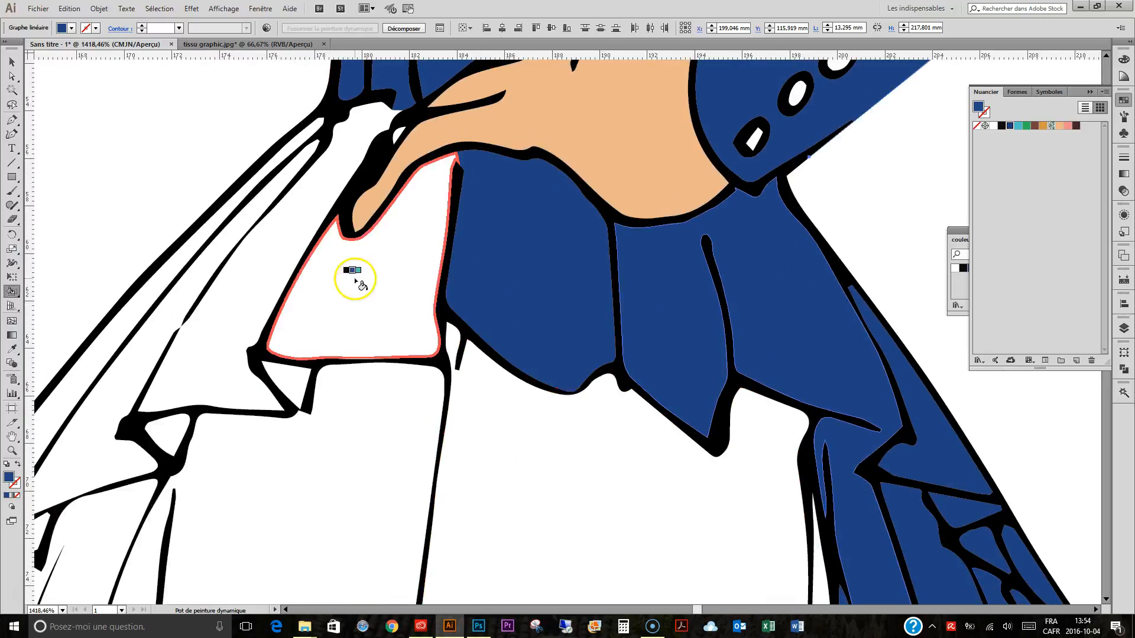
click(355, 280)
click(401, 135)
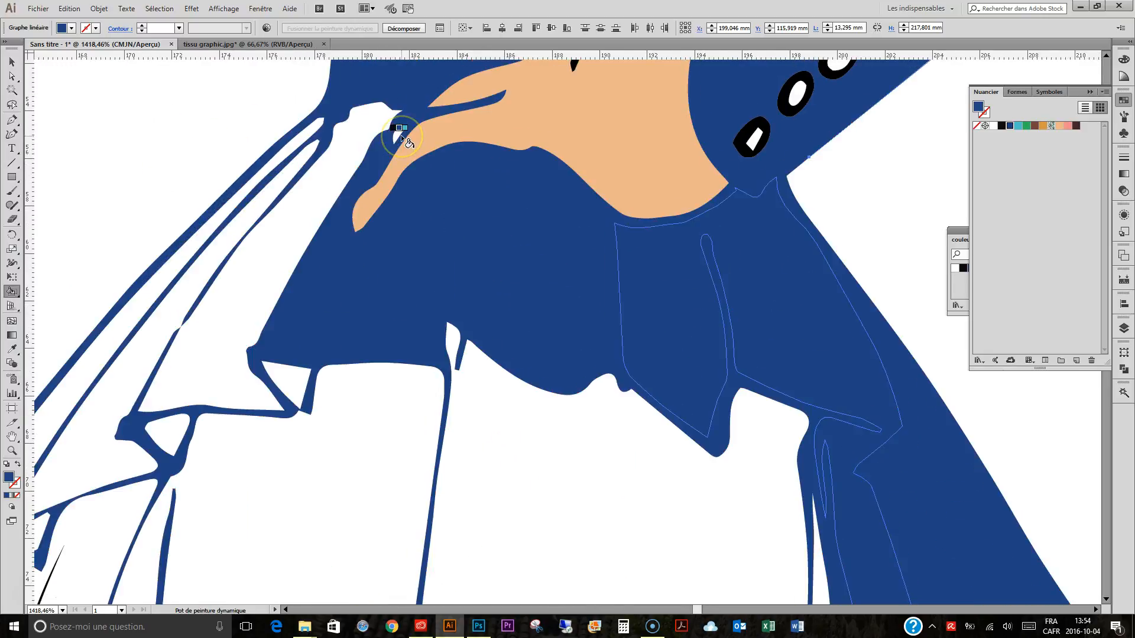
key(ctrl+z)
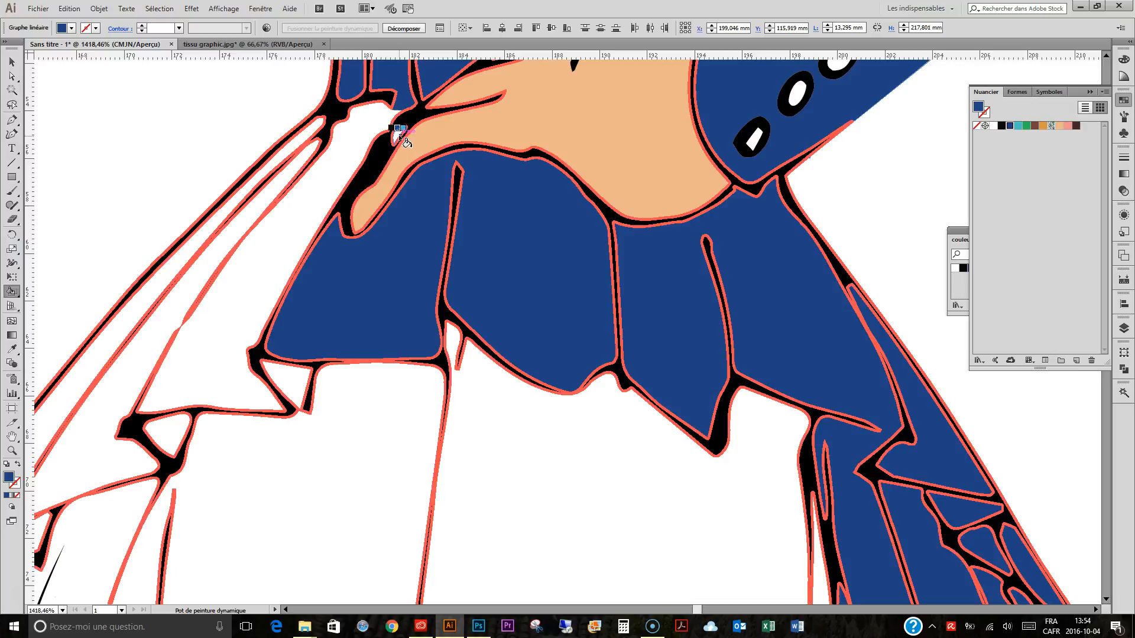
click(401, 135)
click(342, 157)
click(237, 233)
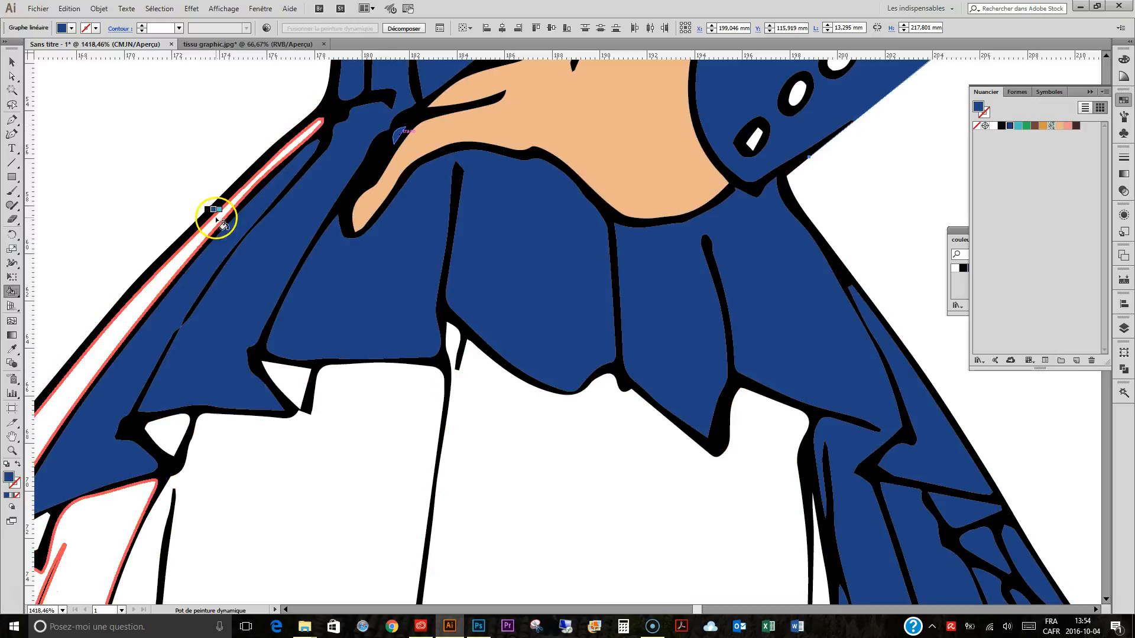
Fill the remaining front peplum folds and small pleat undersides down to the hem with dark blue.
drag(283, 349, 406, 202)
click(411, 237)
click(285, 280)
click(156, 381)
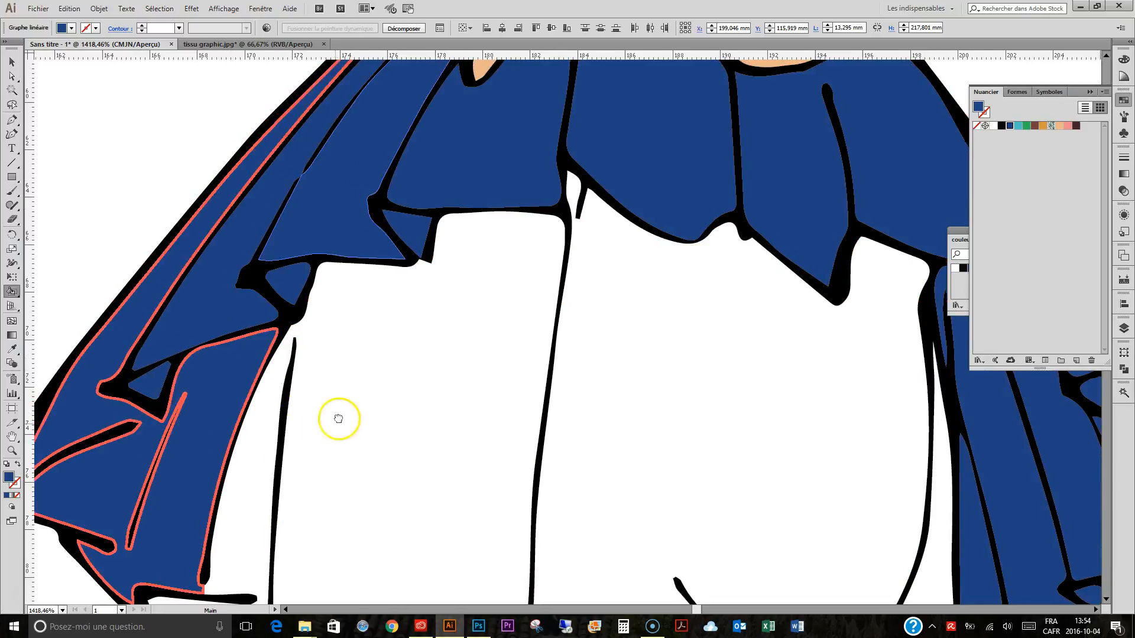
Fill the trouser areas of both legs, from the peplum to the boot tops, with the floral pattern swatch.
scroll(337, 414, down, 3)
scroll(287, 337, down, 5)
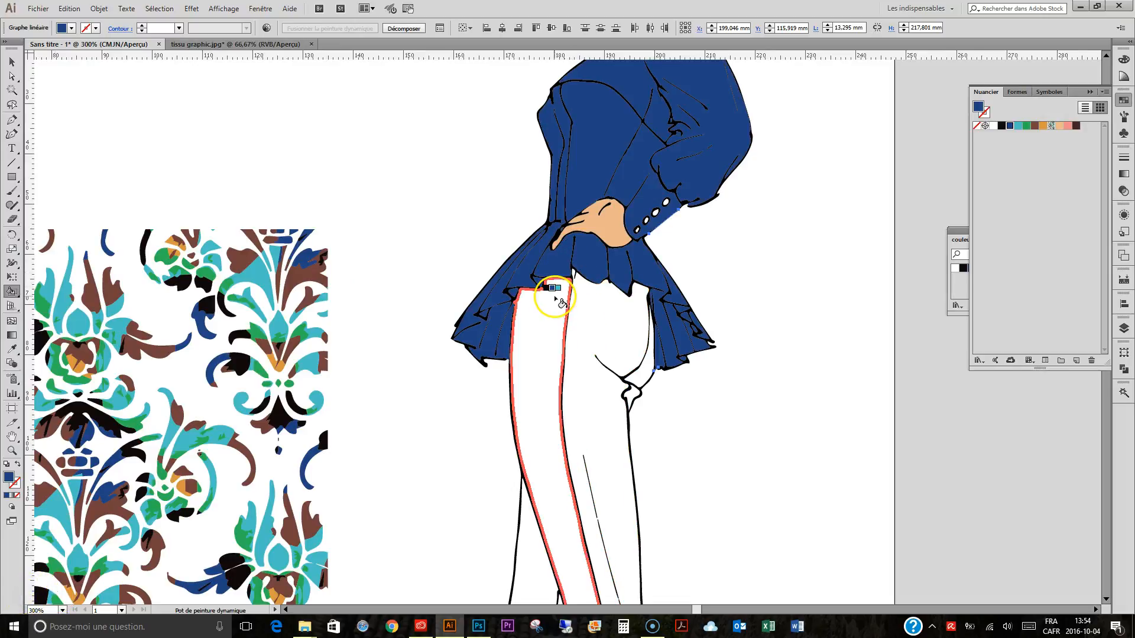
click(1050, 126)
click(527, 317)
click(580, 319)
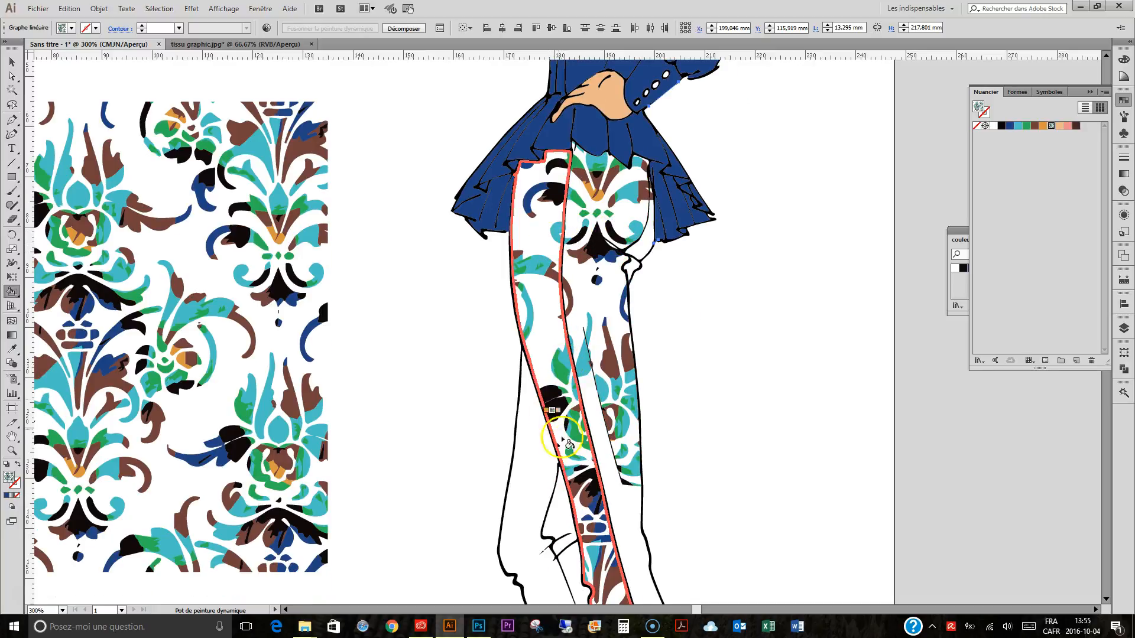
scroll(550, 384, down, 3)
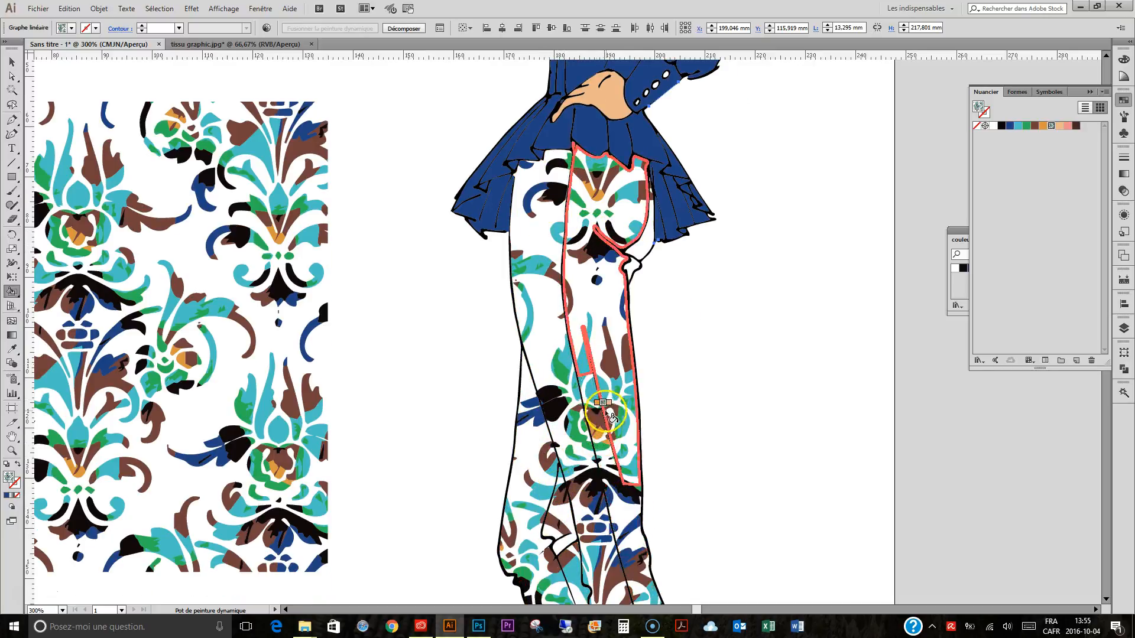
scroll(571, 407, down, 3)
Fill the shafts of both boots, including the strip behind the buttons, with the brown swatch.
scroll(742, 266, down, 6)
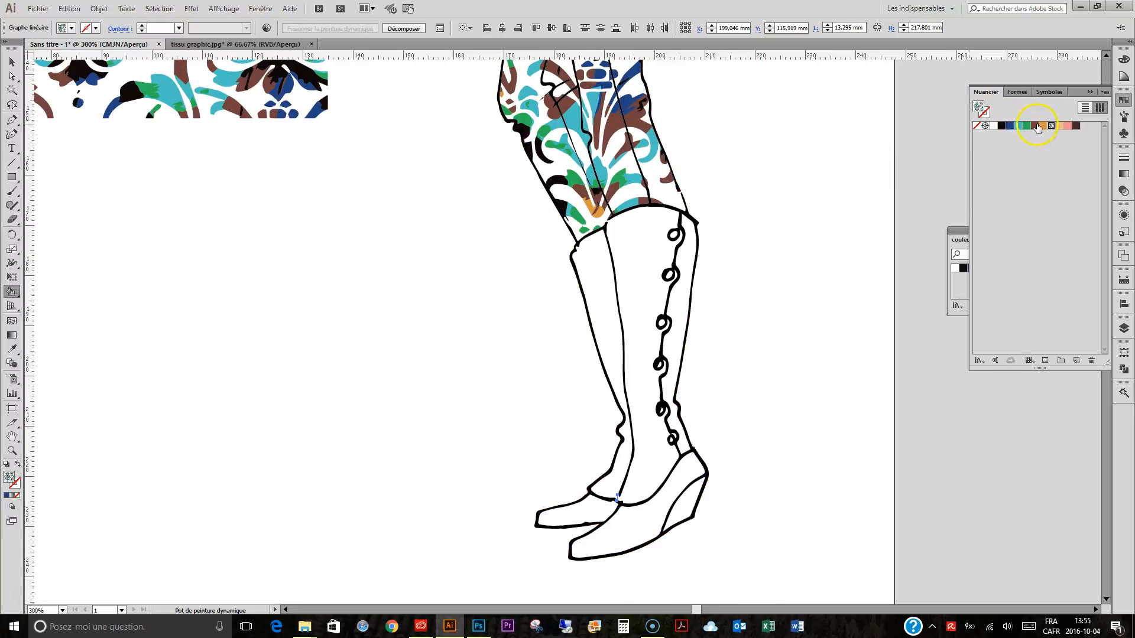
click(645, 255)
click(606, 265)
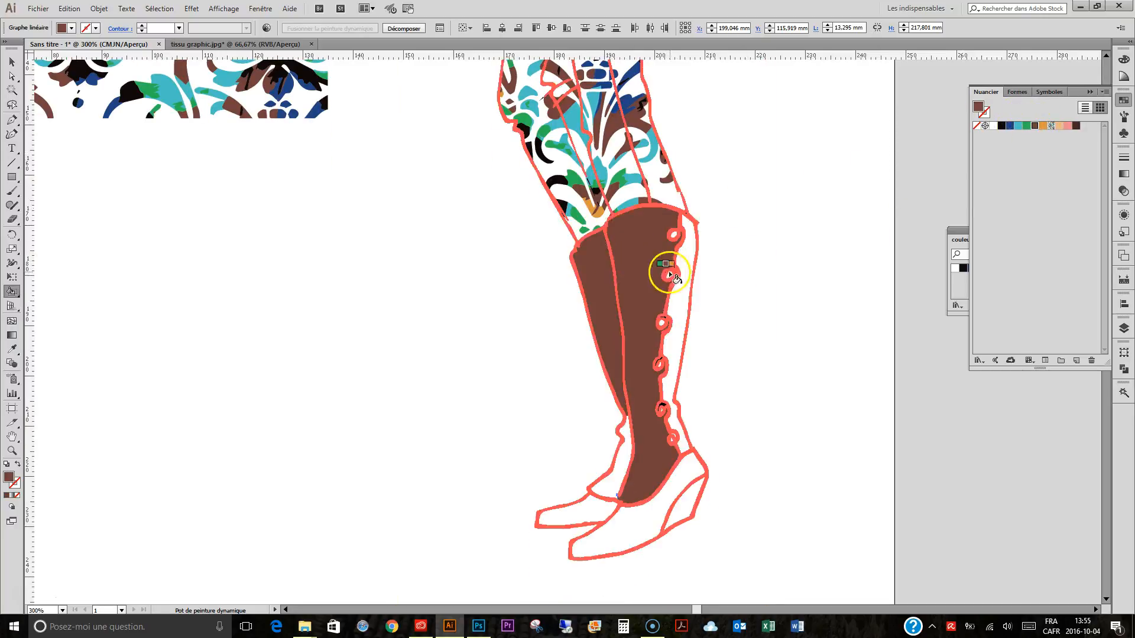
click(681, 289)
click(619, 468)
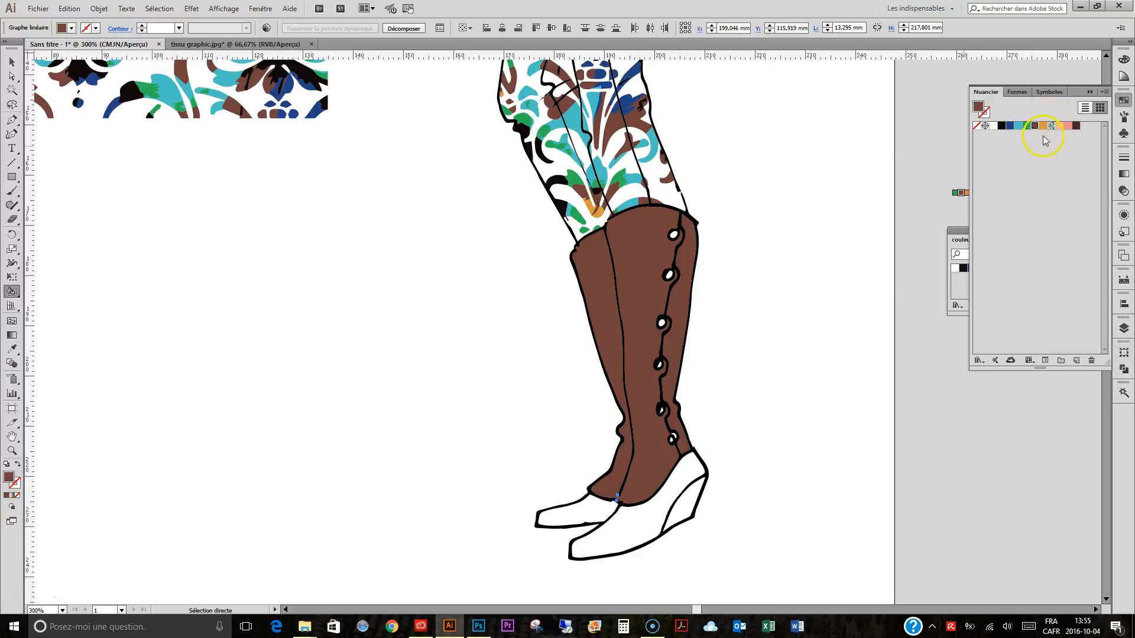
Fill both shoes and the wedge heel with the black swatch.
click(1001, 126)
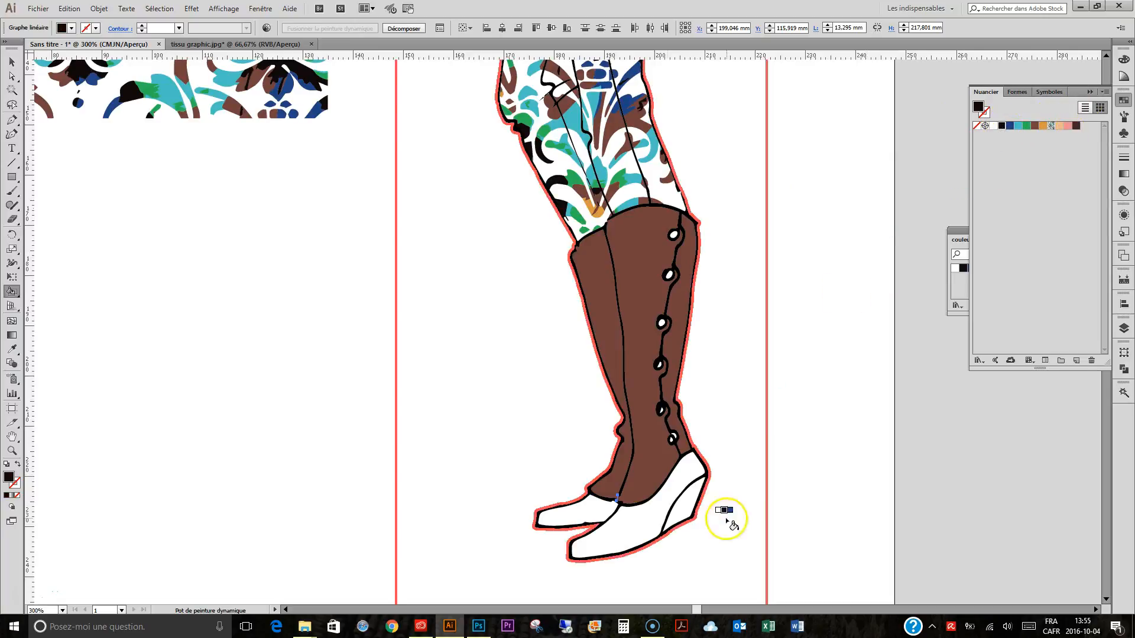
click(685, 482)
click(590, 512)
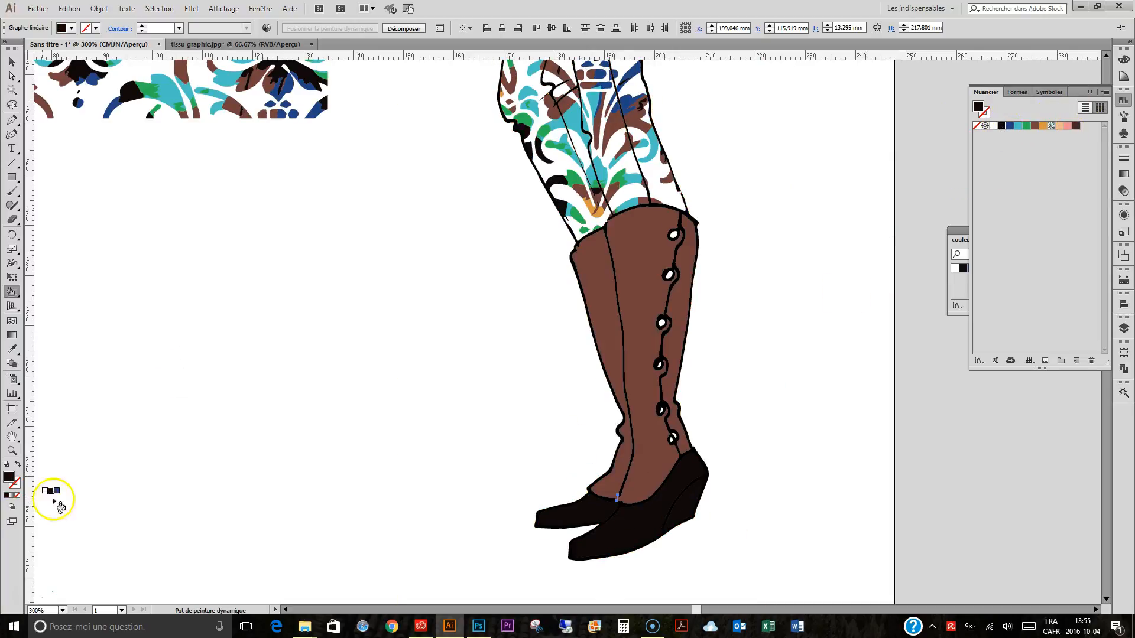
Draw two short straight lines across the white of each eye to mark off the irises.
scroll(379, 283, up, 20)
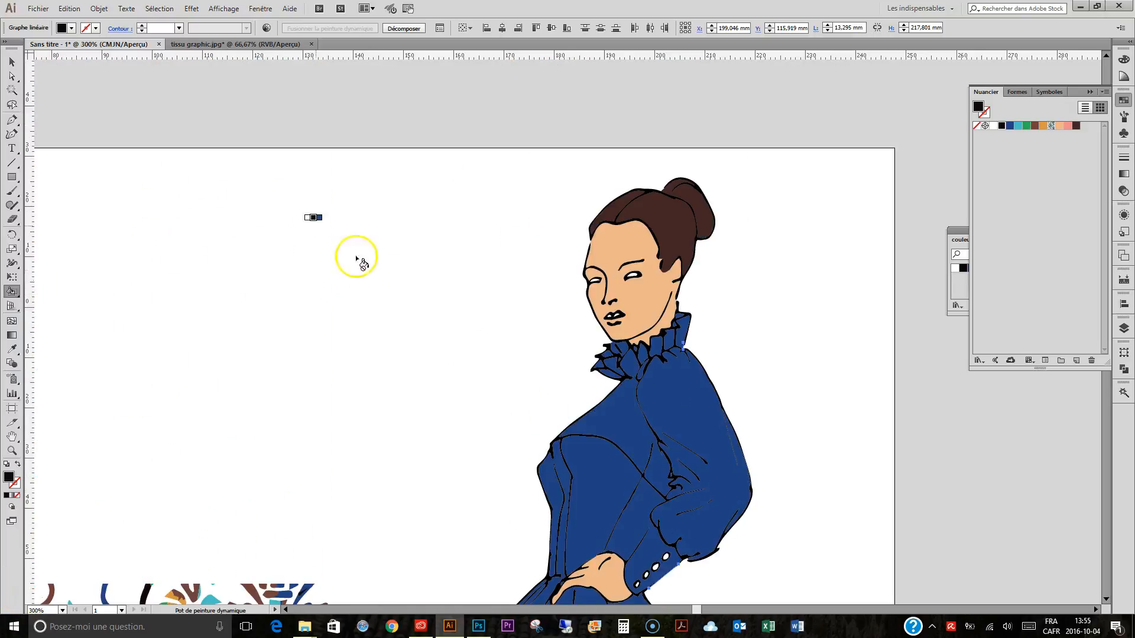
key(z)
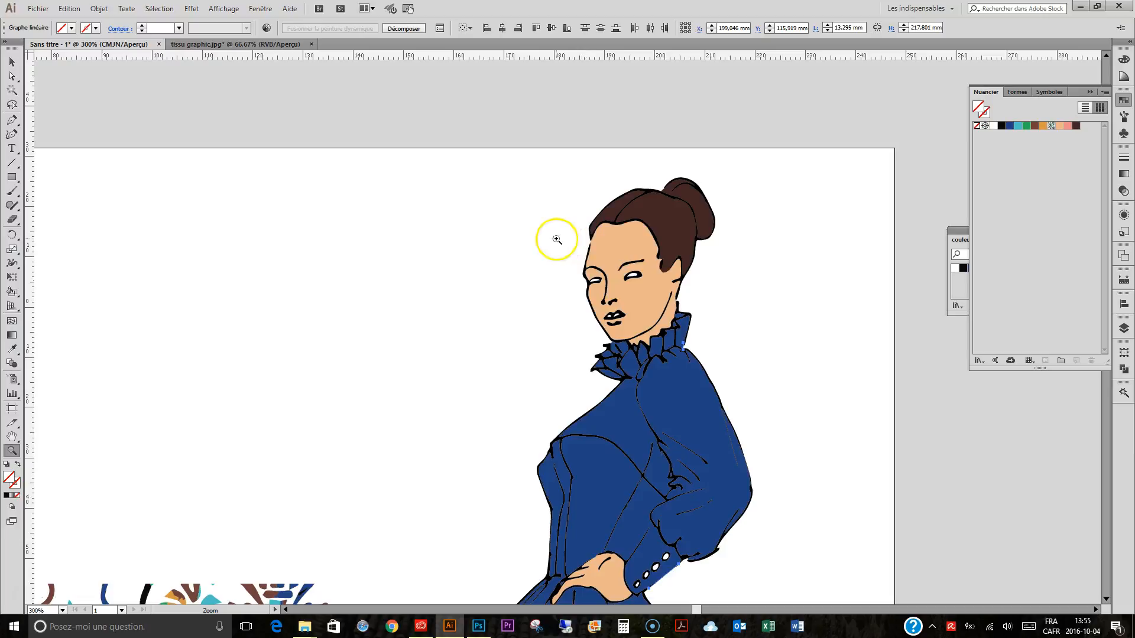
drag(552, 235, 684, 314)
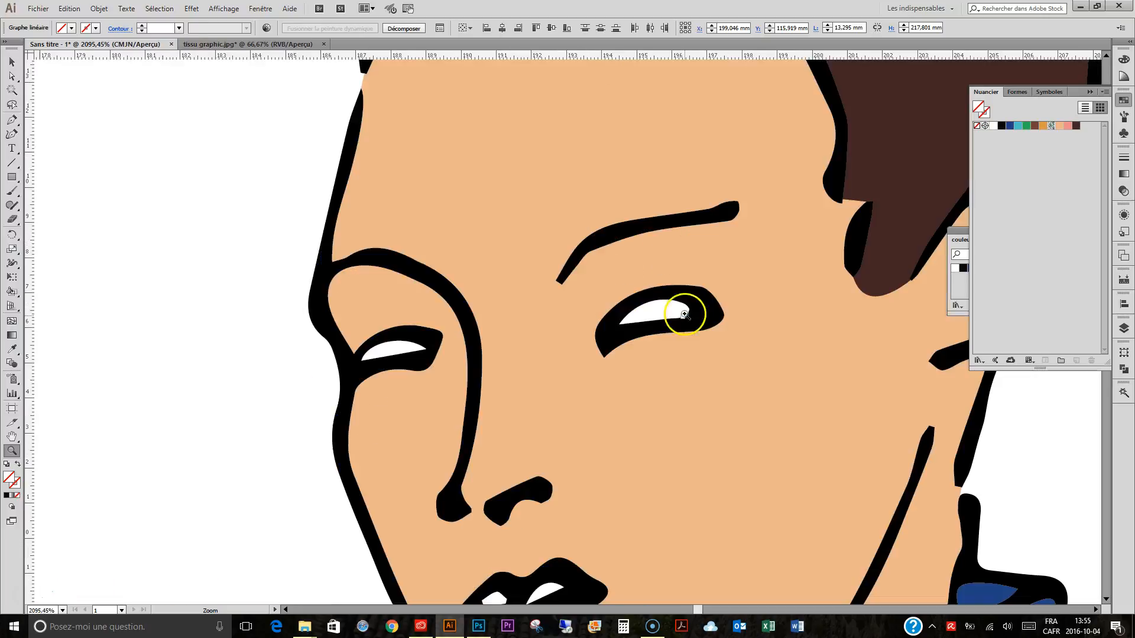
click(11, 164)
mouse_move(379, 341)
mouse_down()
mouse_move(383, 358)
mouse_move(406, 358)
mouse_up()
mouse_move(635, 301)
mouse_down()
mouse_move(640, 324)
mouse_move(673, 315)
mouse_move(673, 324)
mouse_up()
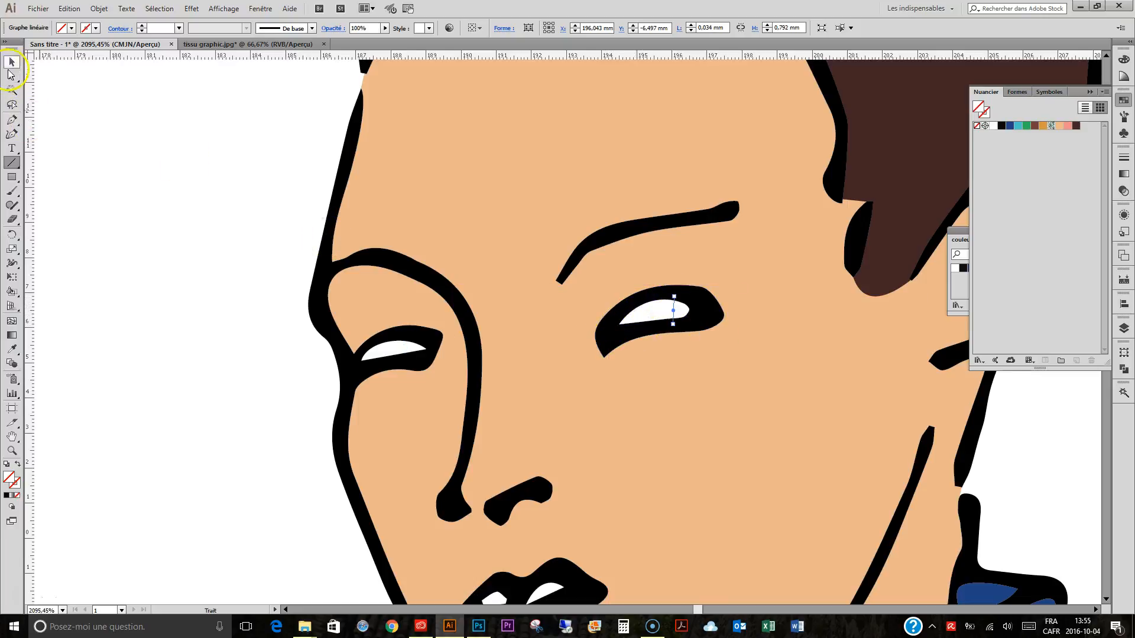
Select the four new eye line paths together and move them into the Peinture dynamique group in the layer structure.
click(8, 65)
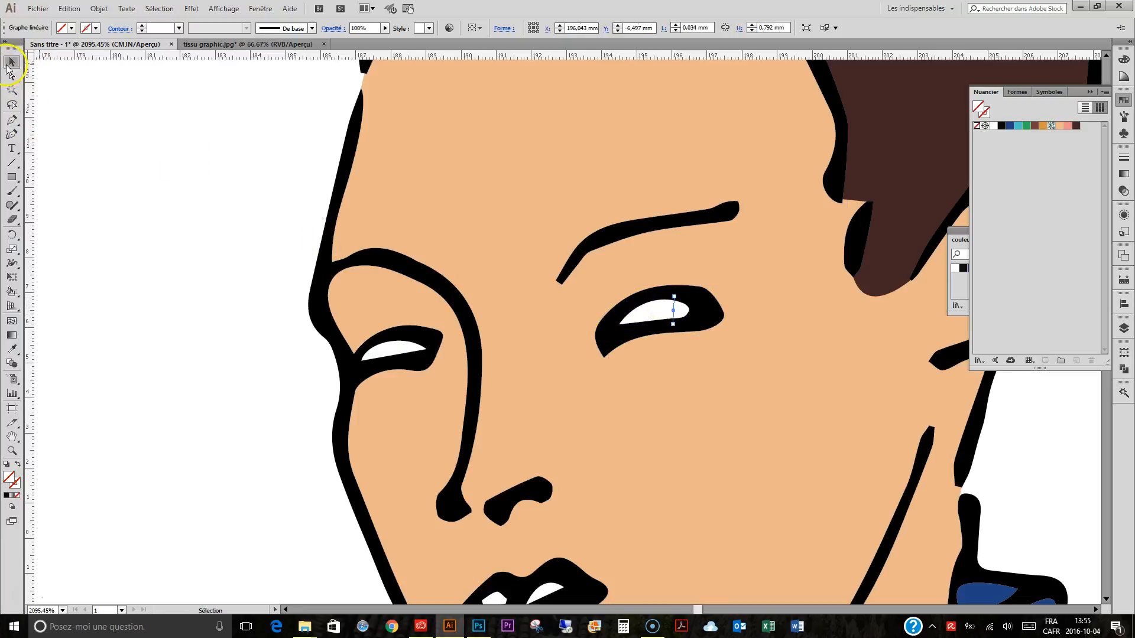
click(1122, 330)
shift+click(1094, 178)
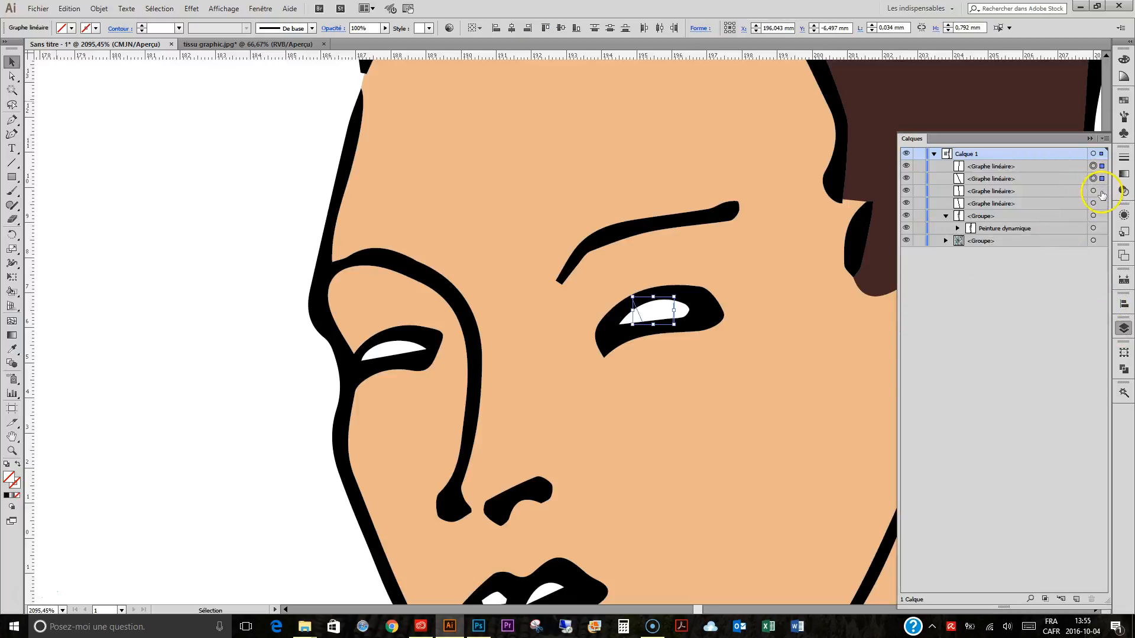
shift+click(1101, 192)
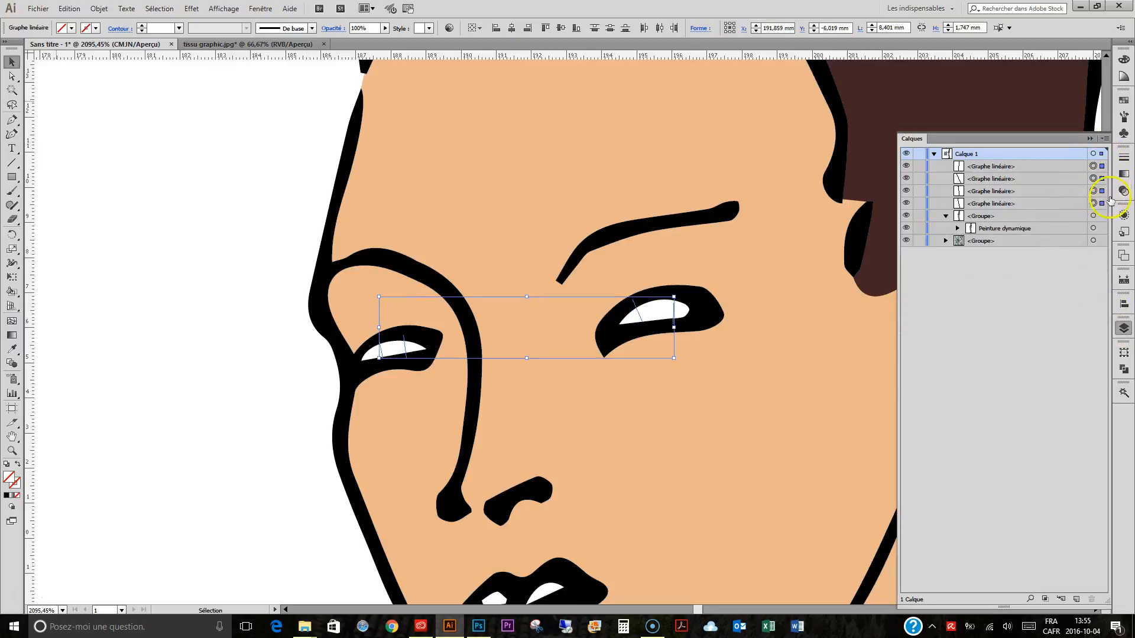
drag(1104, 228, 1102, 228)
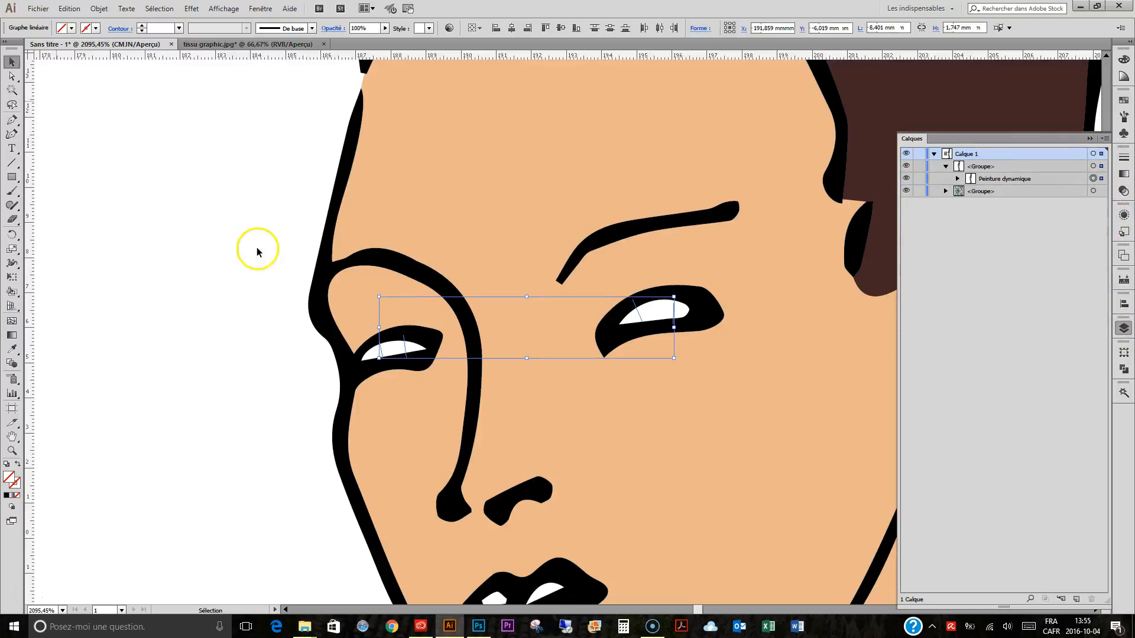
Fill the irises of both eyes with the brown swatch using the Live Paint Bucket.
click(11, 290)
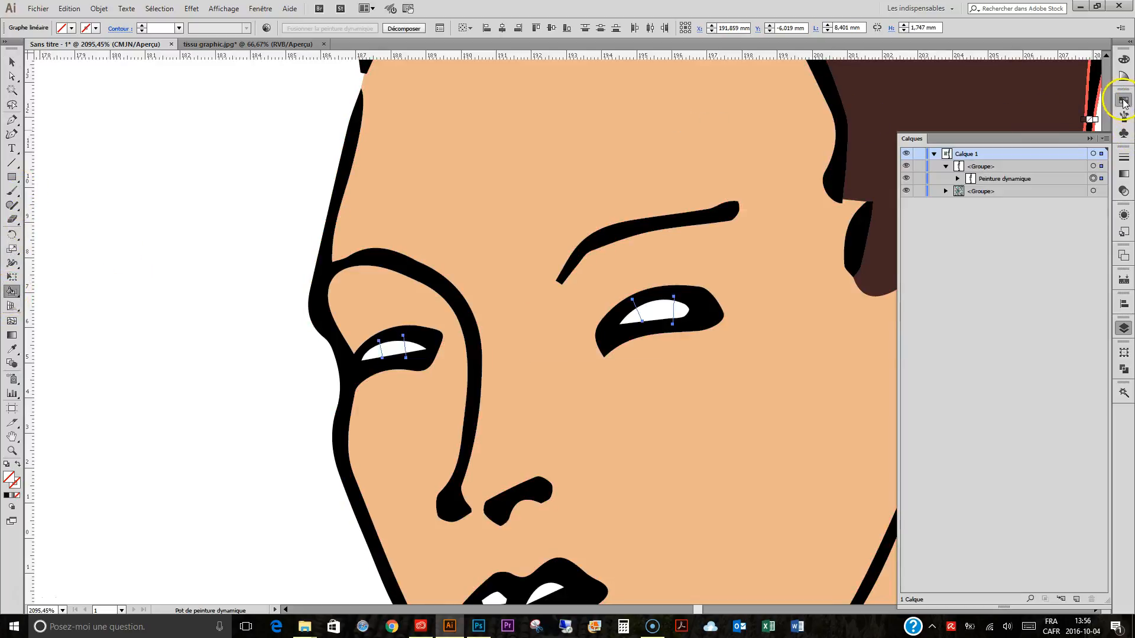
click(1123, 101)
click(1035, 126)
click(656, 308)
click(392, 348)
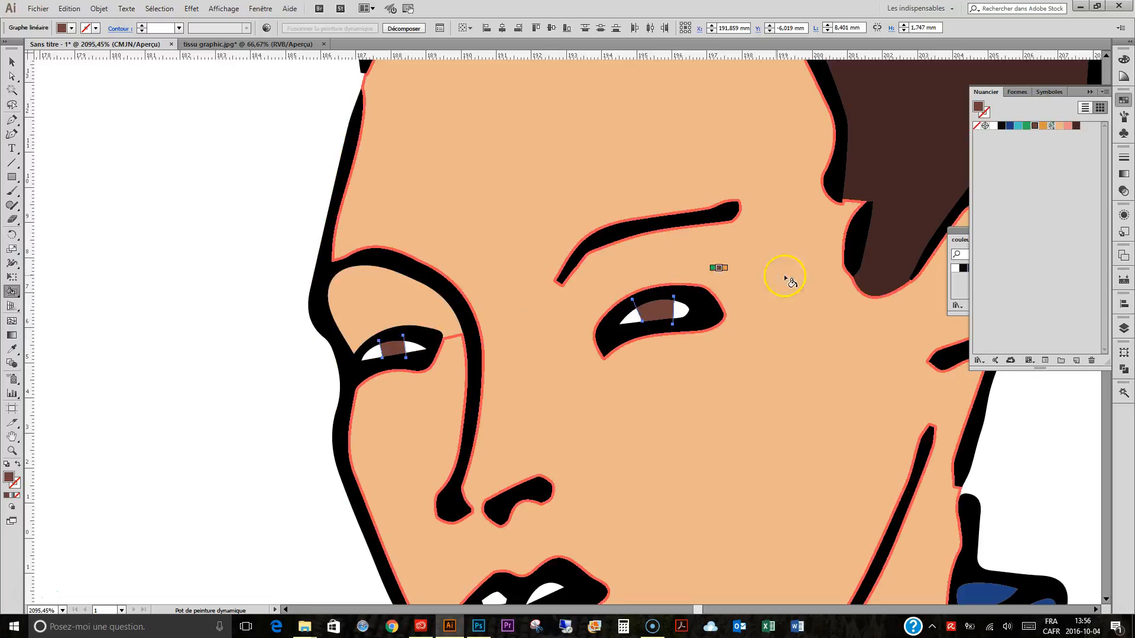
Fill the two white areas inside the lips with the pink swatch.
click(1069, 127)
scroll(591, 408, down, 3)
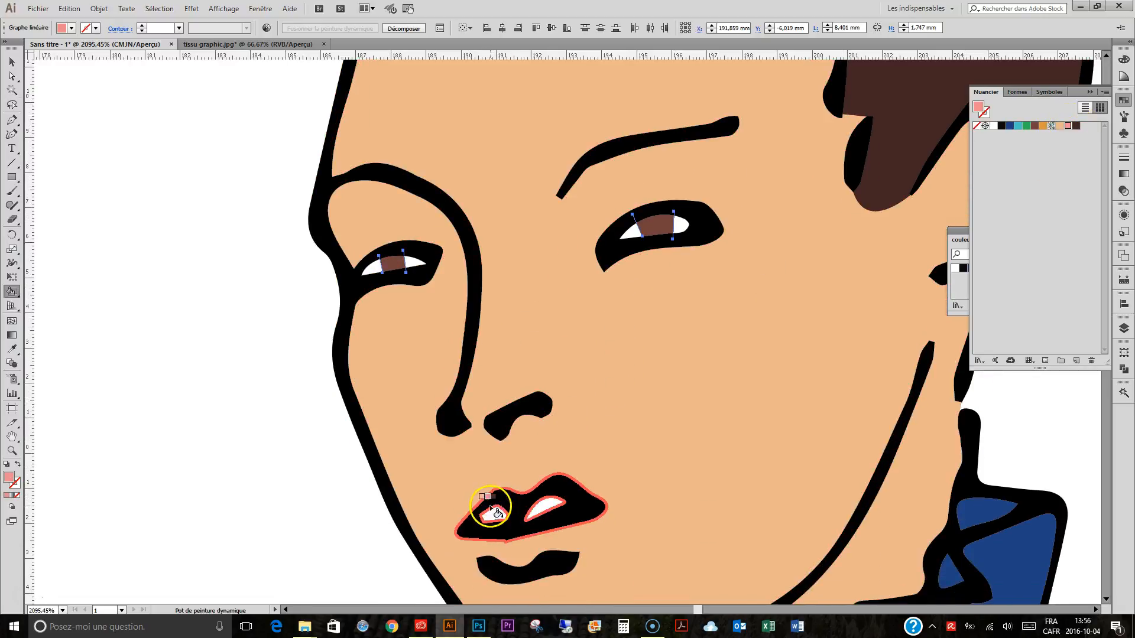
click(538, 504)
key(ctrl+z)
click(494, 514)
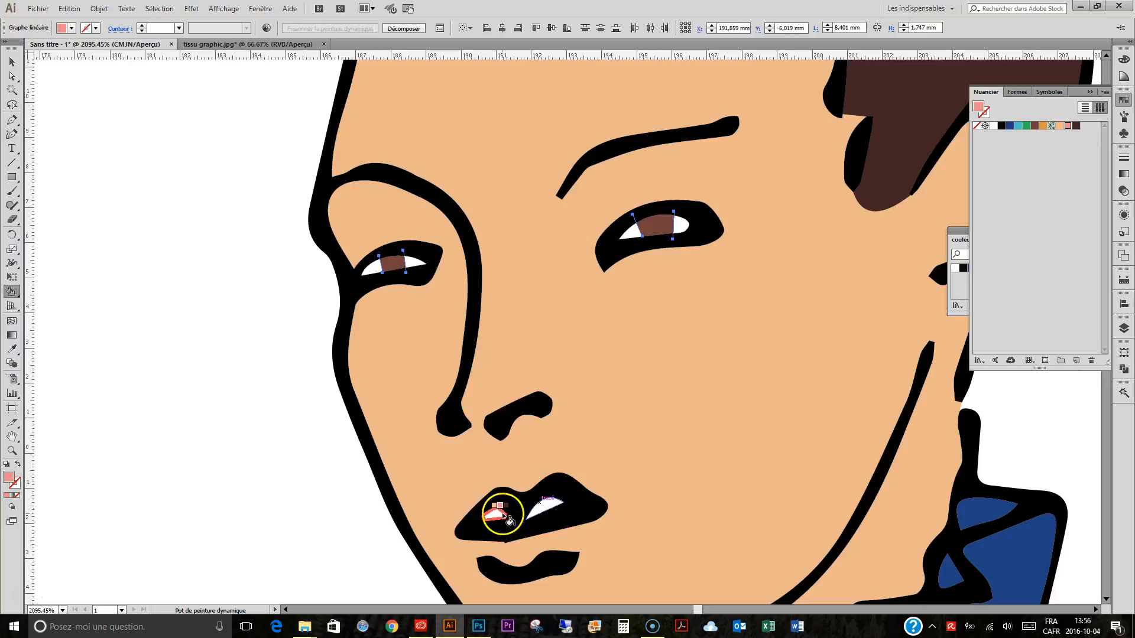
click(558, 507)
Expand the figure's Live Paint group into regular paths and deselect it.
key(ctrl+minus)
key(ctrl+minus)
key(ctrl+minus)
key(ctrl+minus)
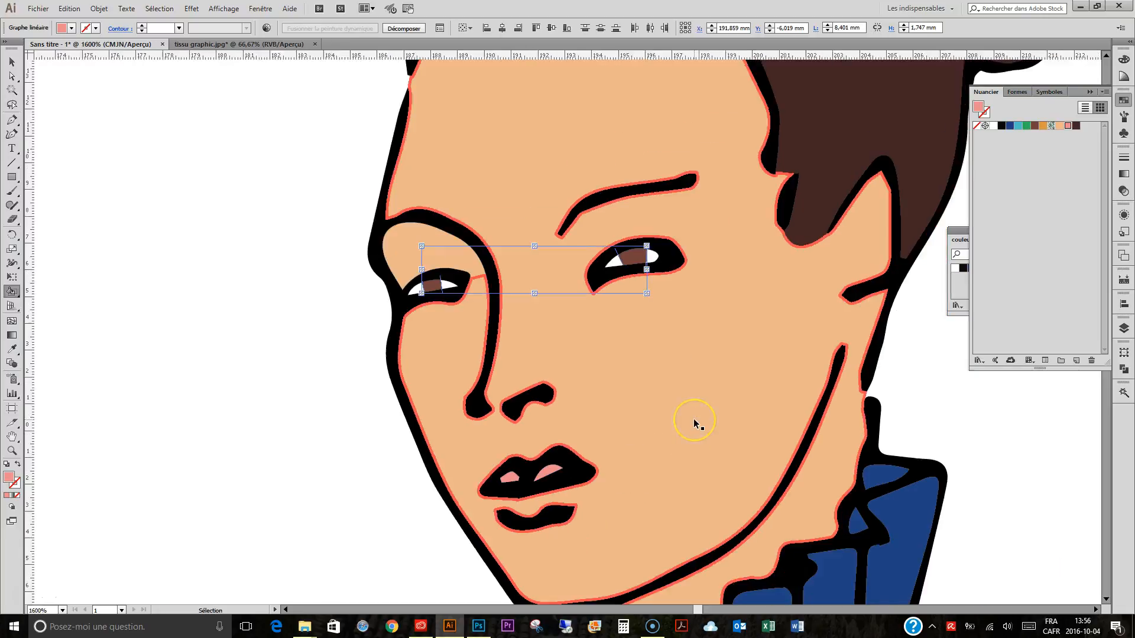
key(ctrl+minus)
key(ctrl+minus)
key(ctrl+minus)
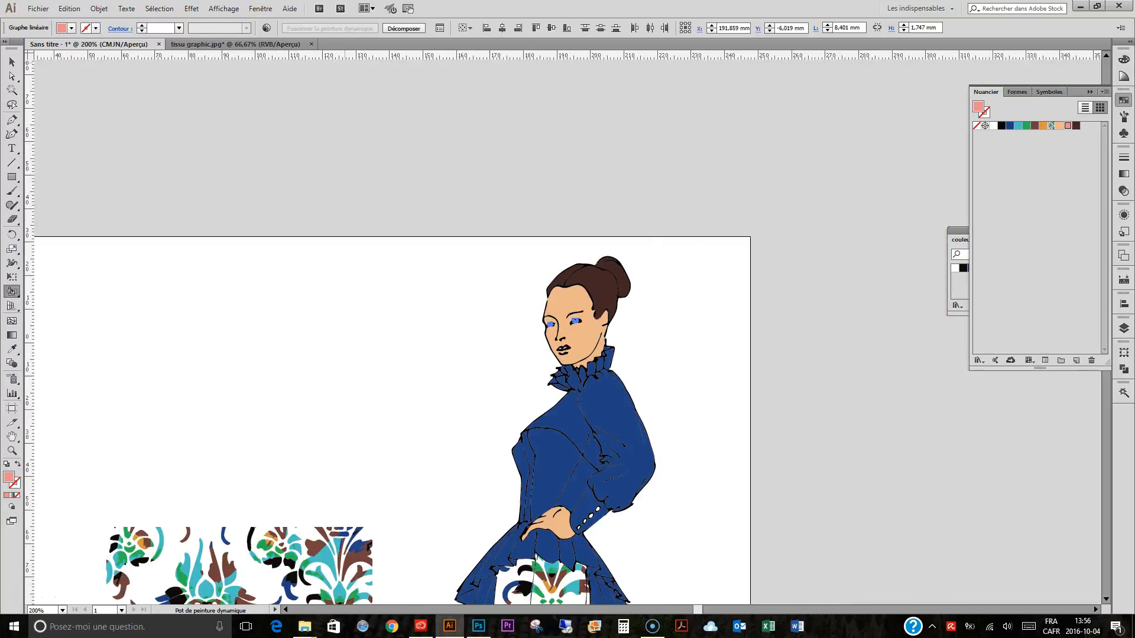
click(11, 64)
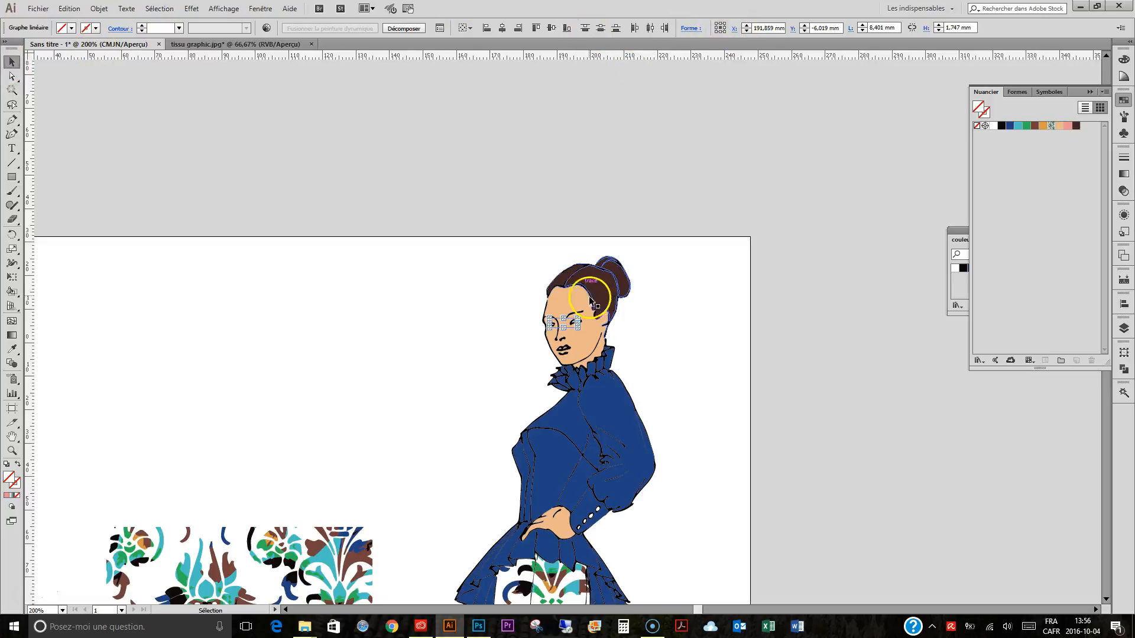
click(405, 29)
click(735, 211)
Select all the trouser areas filled with the floral pattern using the Magic Wand.
click(619, 389)
scroll(717, 271, down, 3)
scroll(716, 271, down, 2)
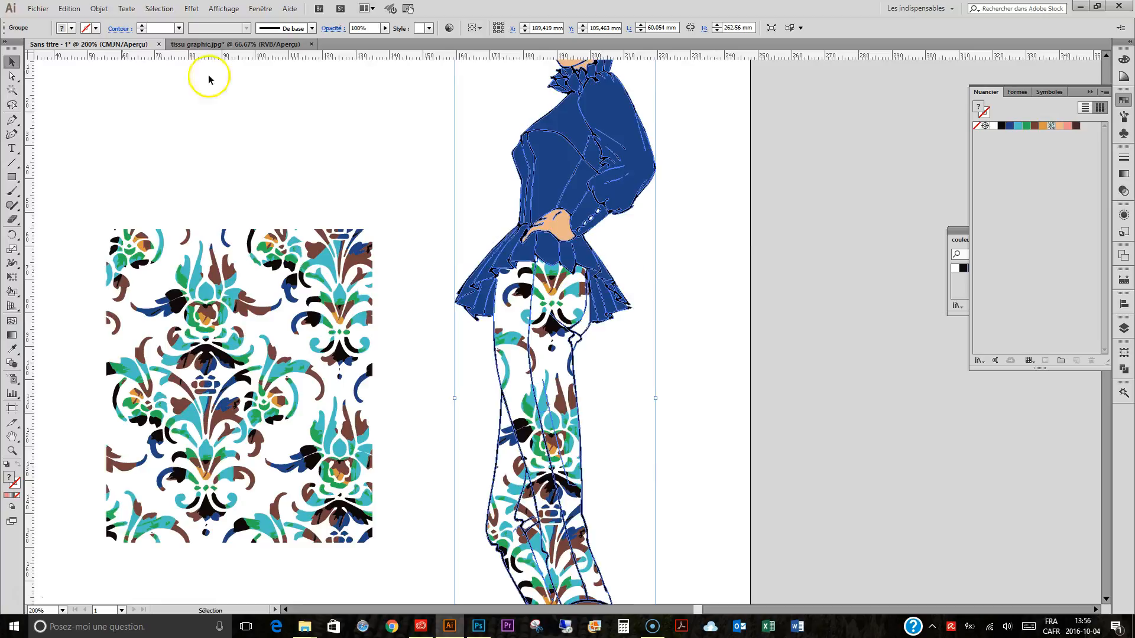
click(13, 92)
click(573, 309)
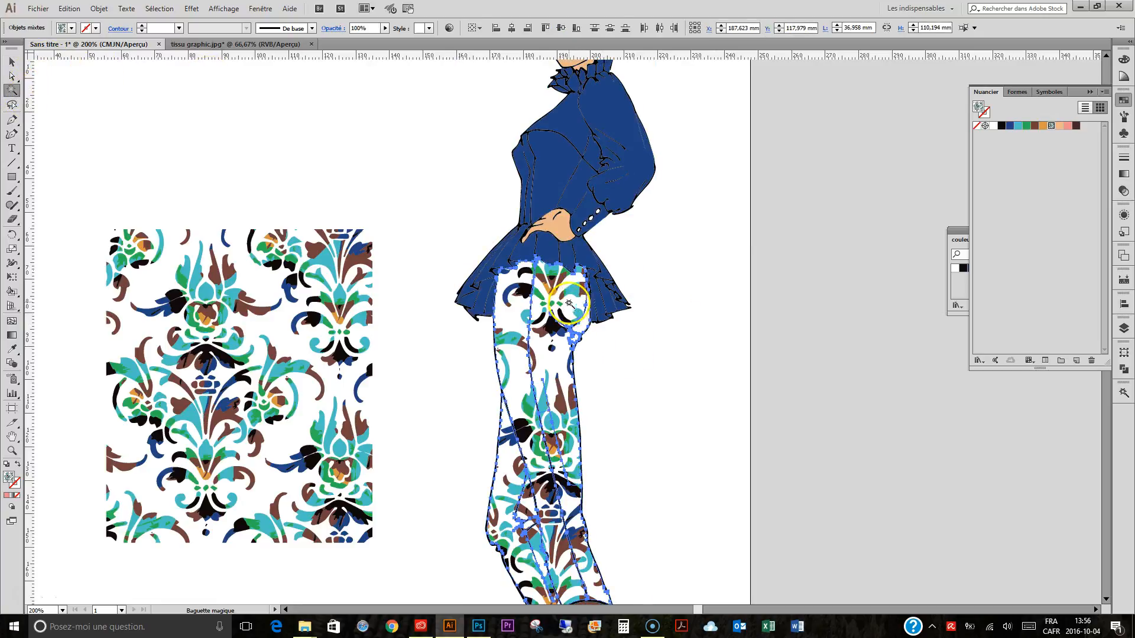
Try to scale only the floral pattern in the selected trouser areas uniformly to 25% with object transformation turned off, and deselect everything.
key(ctrl)
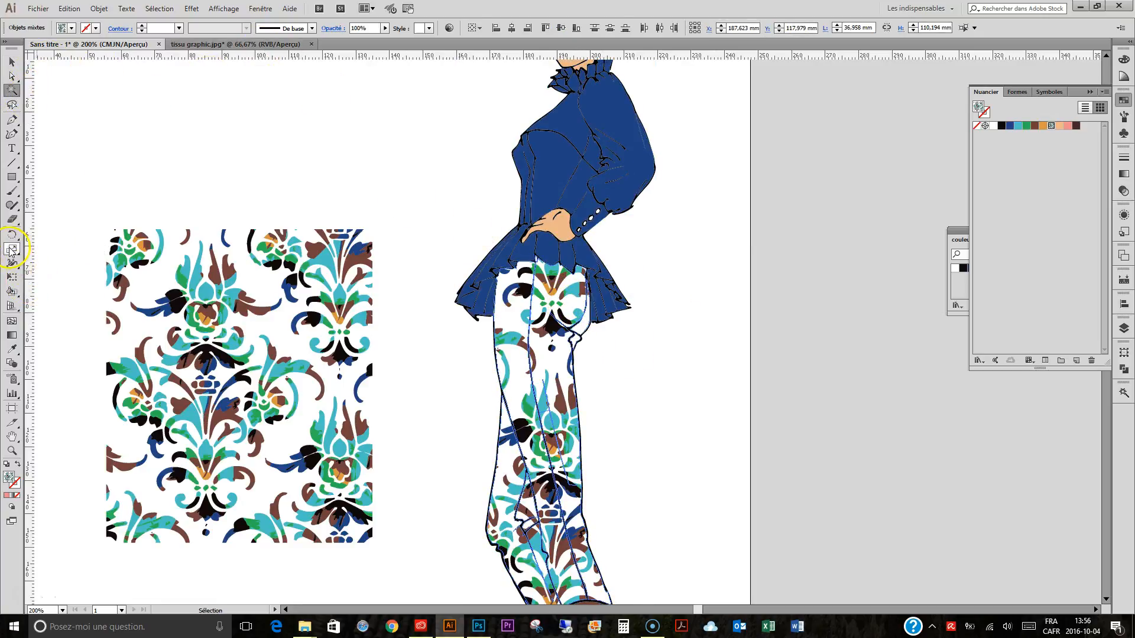
double_click(12, 250)
drag(564, 195, 804, 134)
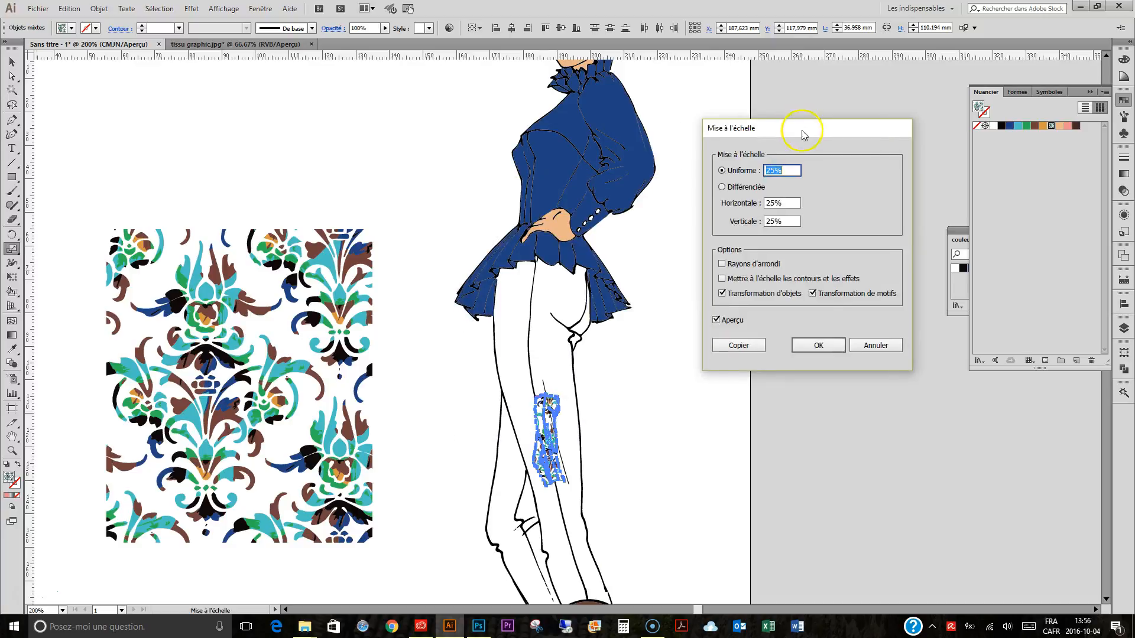
click(750, 295)
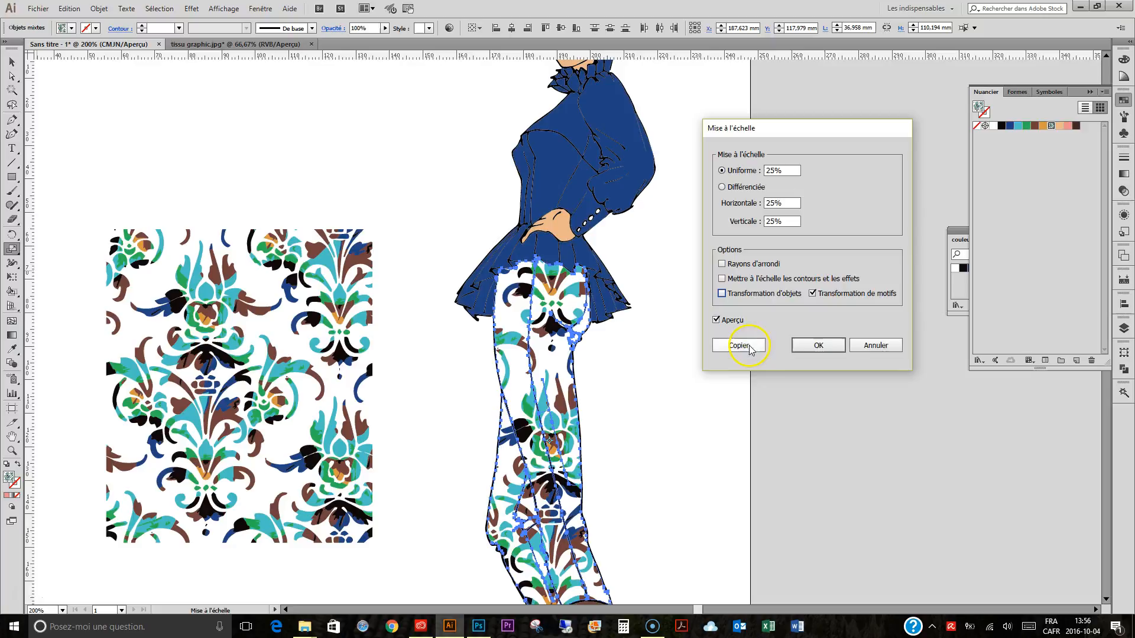
click(818, 345)
key(ctrl+shift+a)
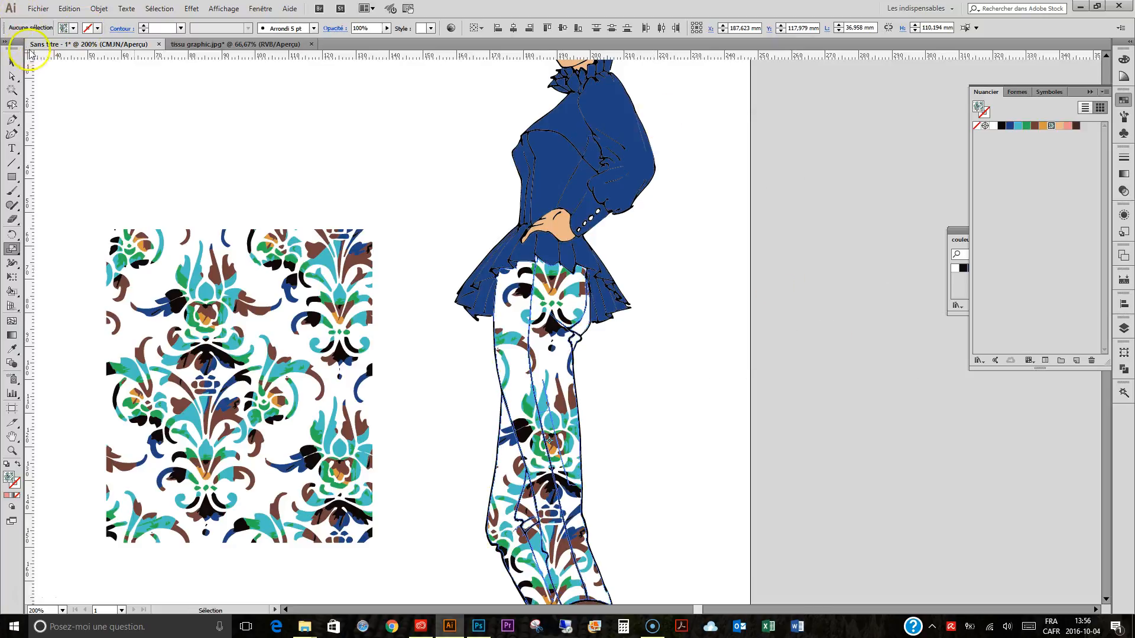
Reselect the floral trouser areas with the Magic Wand and scale their pattern uniformly to 25% without transforming the objects.
click(12, 91)
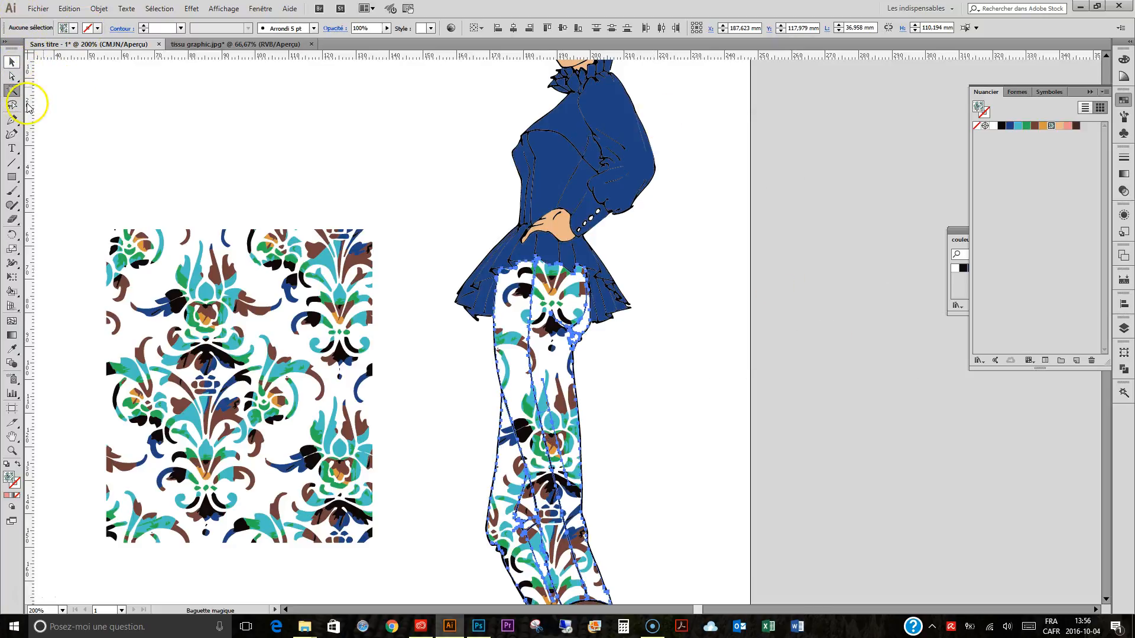
click(507, 306)
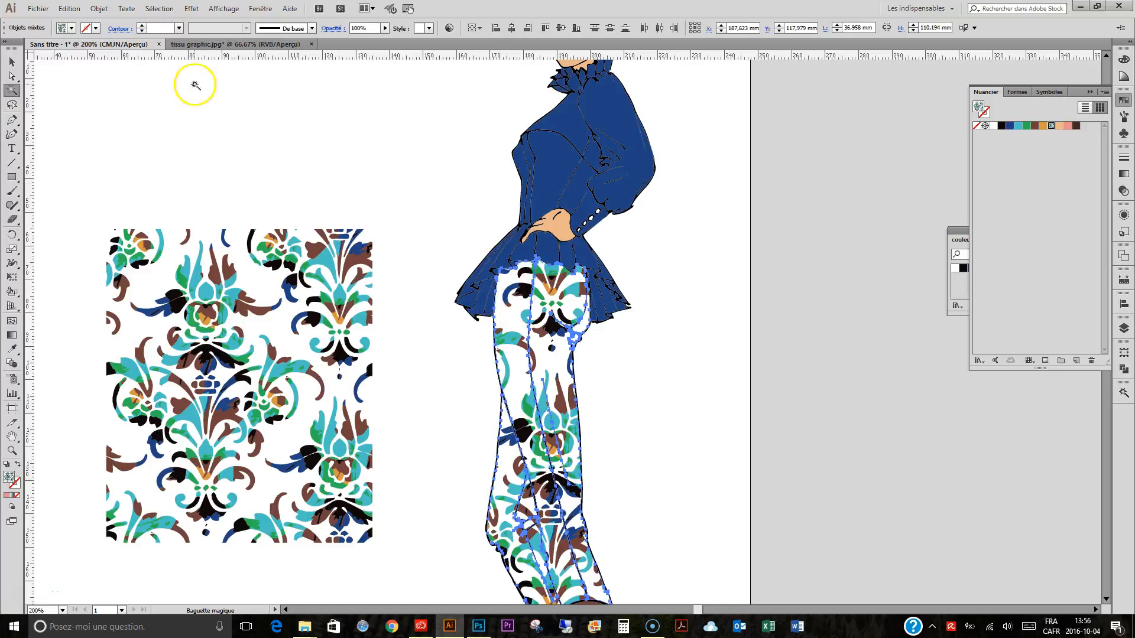
double_click(12, 248)
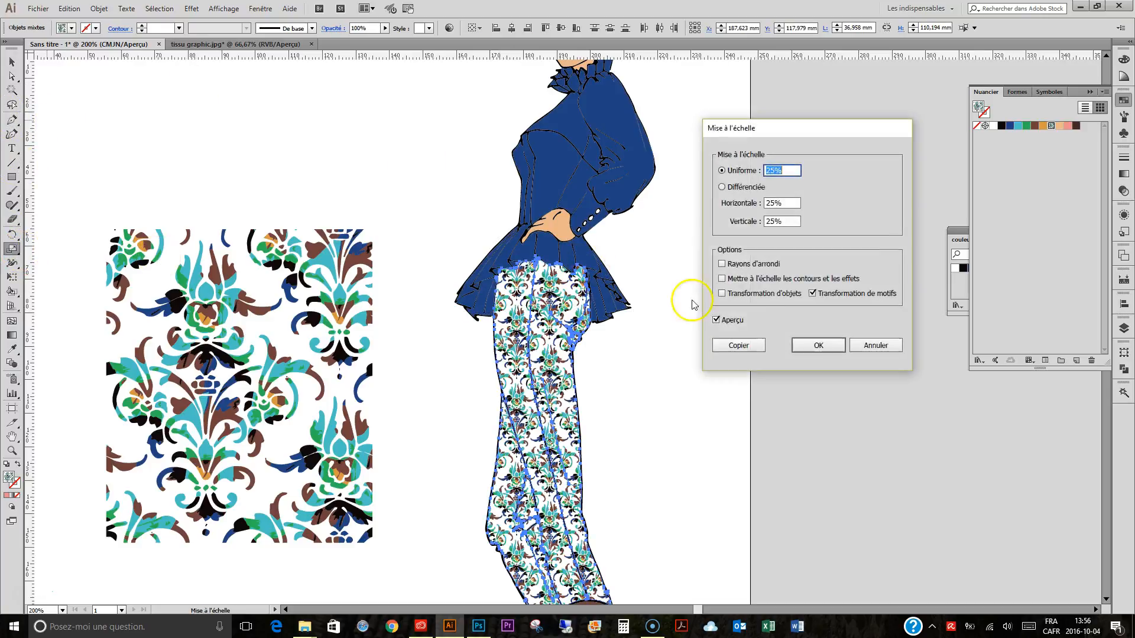
click(819, 345)
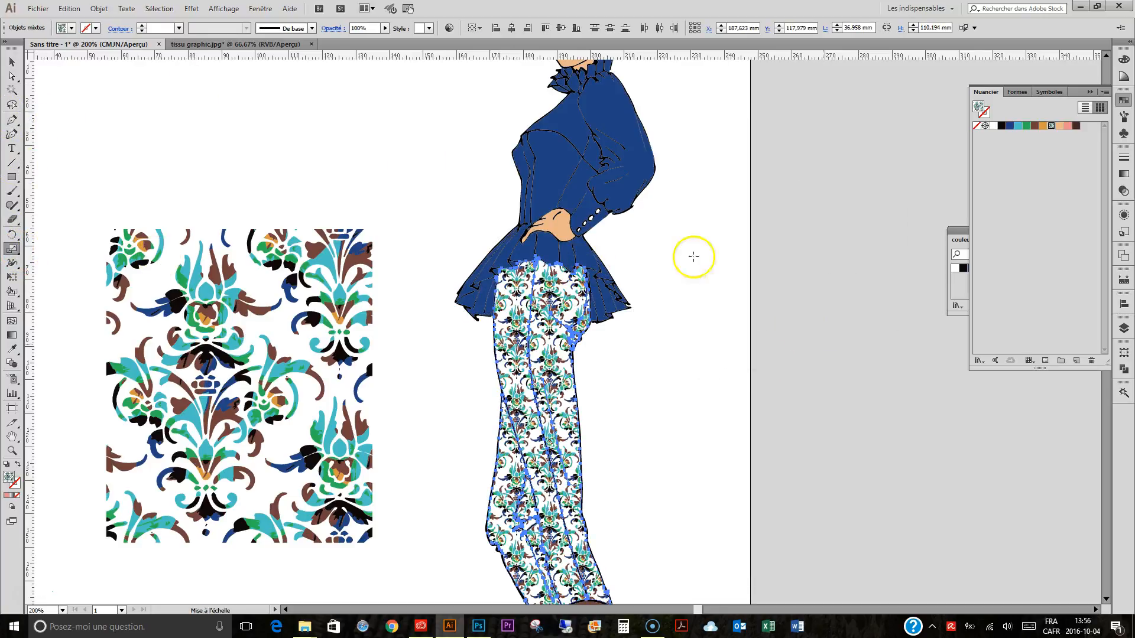